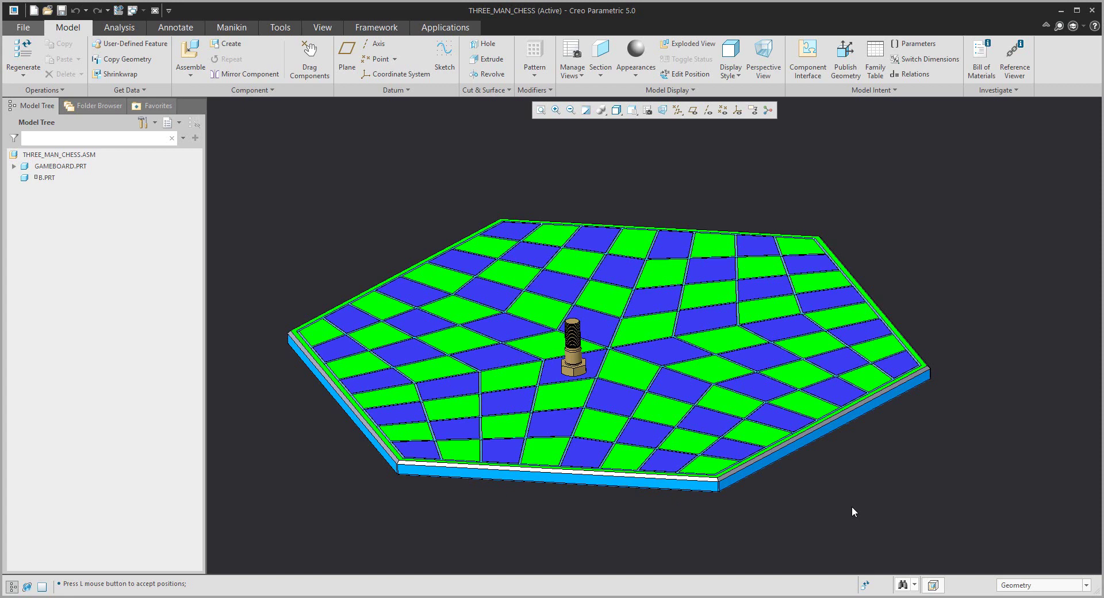
Drag the bolt around the board briefly, then stop dragging components.
click(307, 51)
click(573, 339)
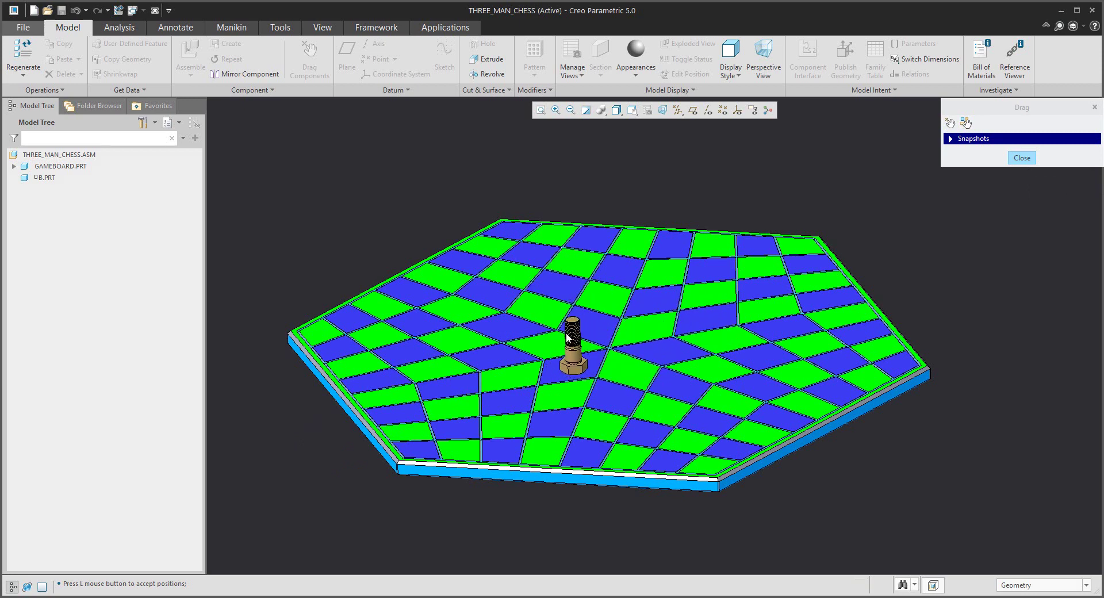
click(568, 338)
click(1013, 157)
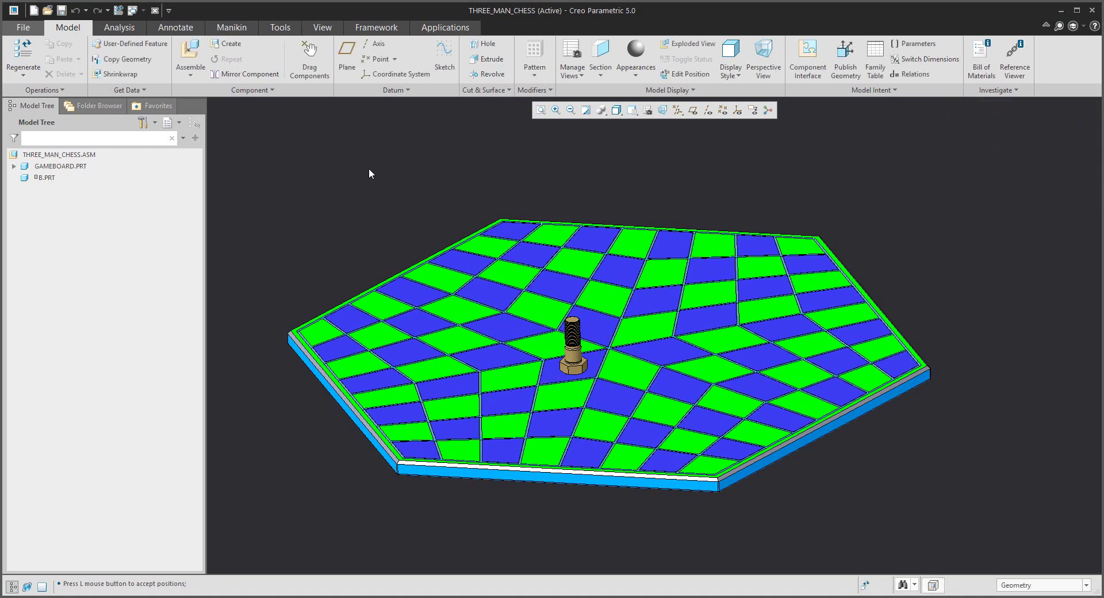
Delete B.PRT from the THREE_MAN_CHESS assembly.
click(45, 177)
key(Delete)
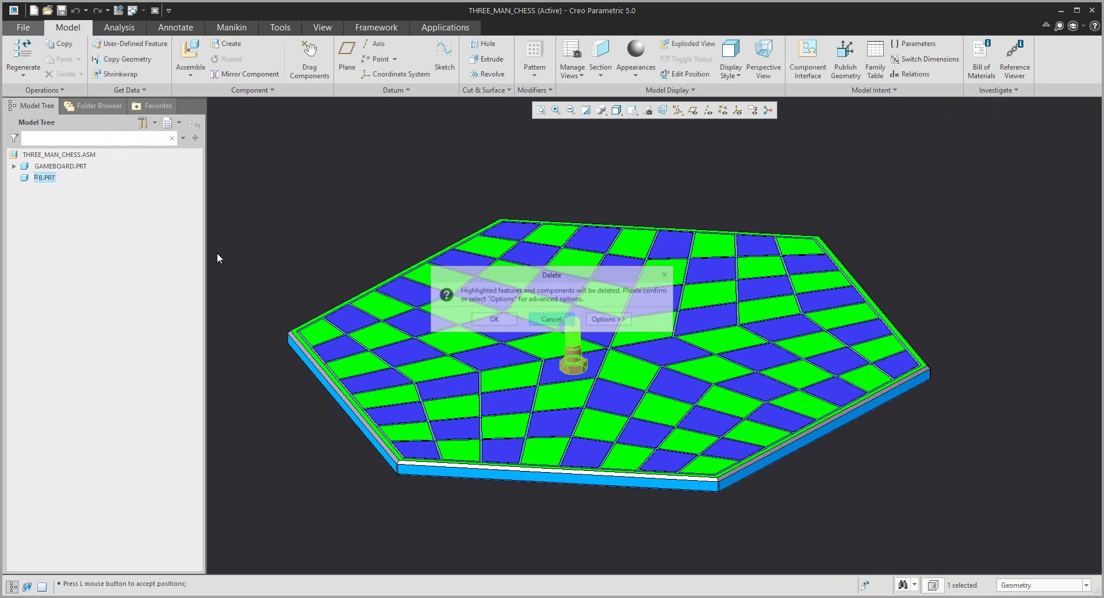
click(490, 321)
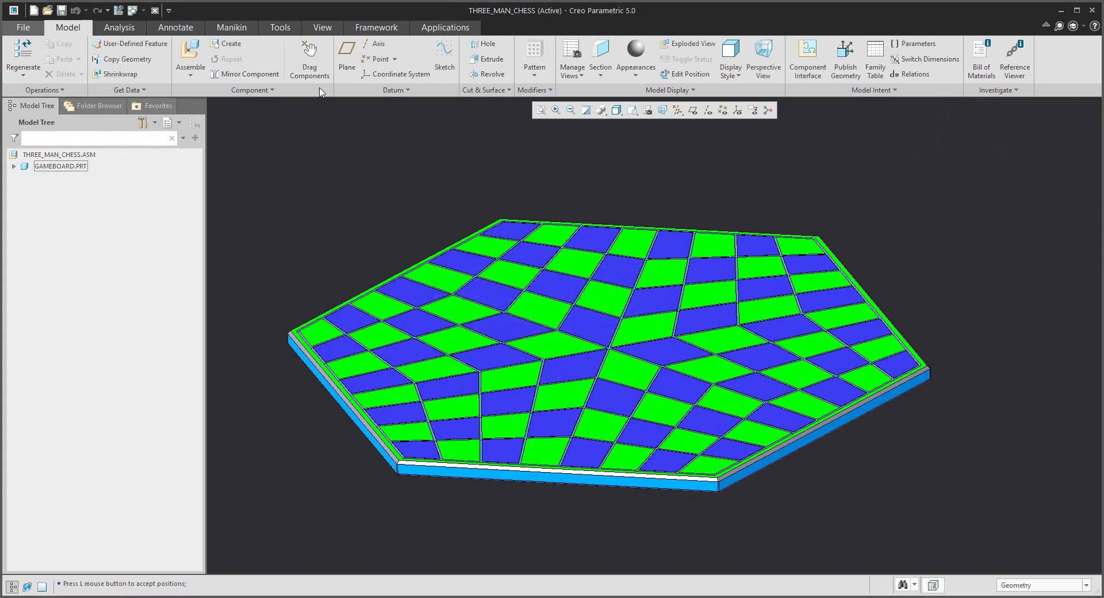
Assemble b.prt into the chess board assembly, shown in a separate component window.
click(191, 58)
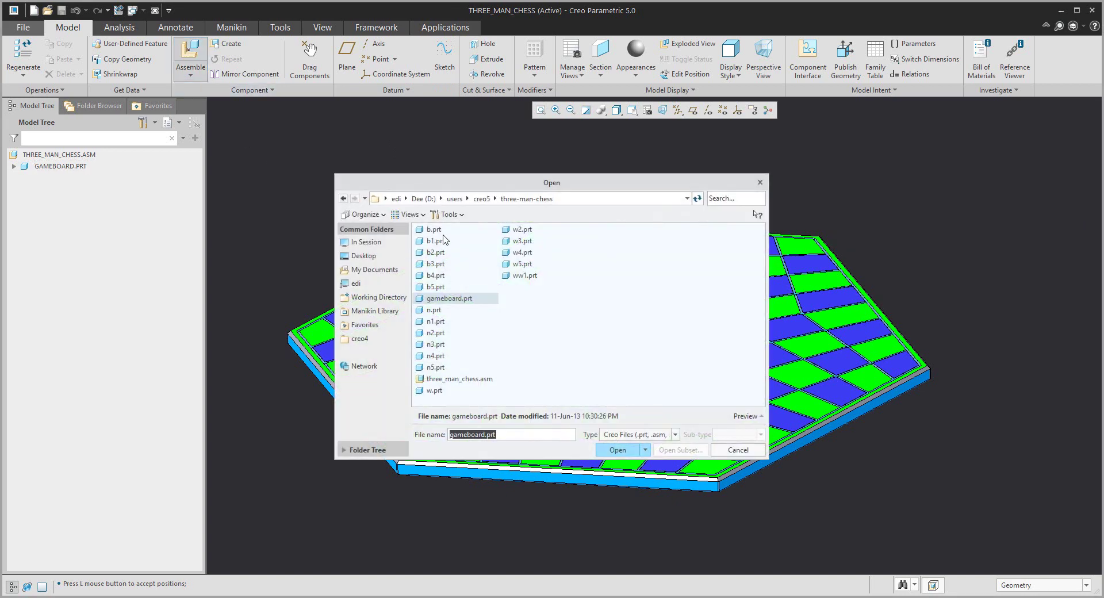
double_click(430, 230)
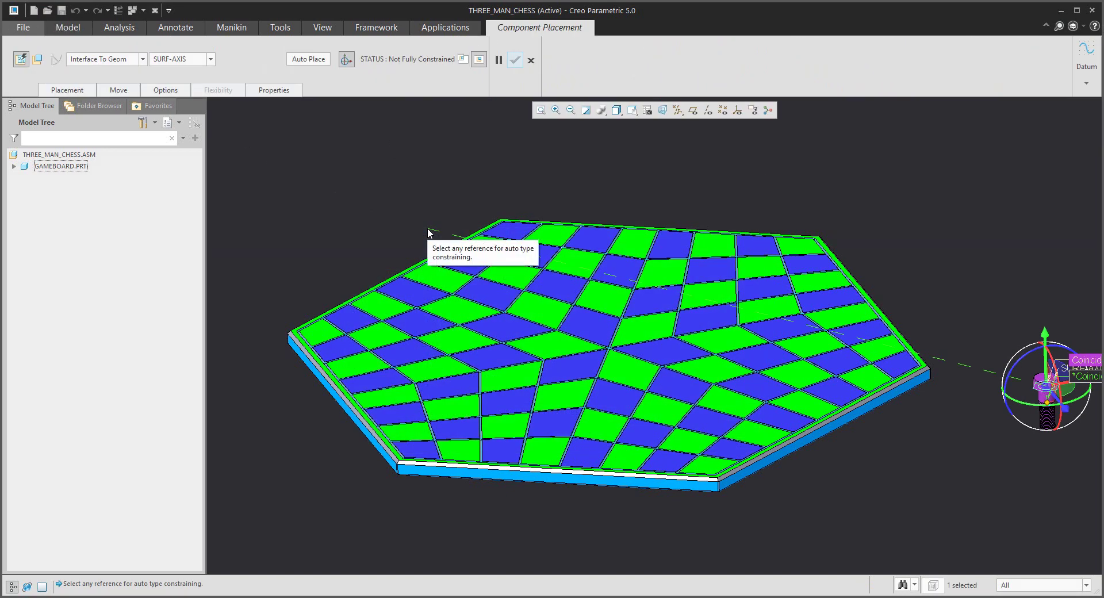
click(462, 59)
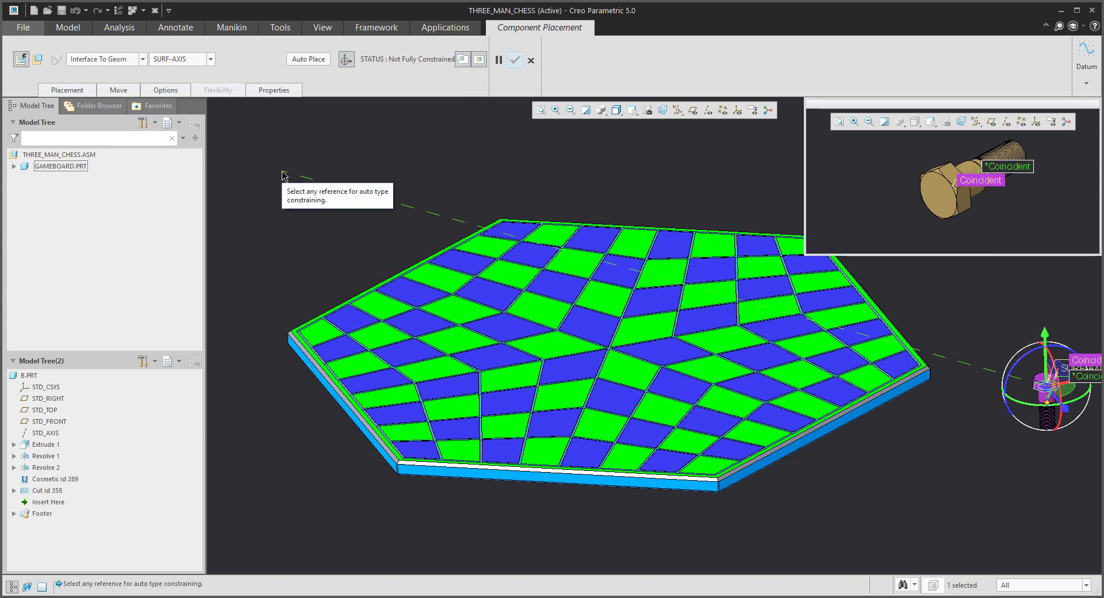
Define a flipped Planar connection between the board's top surface and the bolt head face.
click(38, 59)
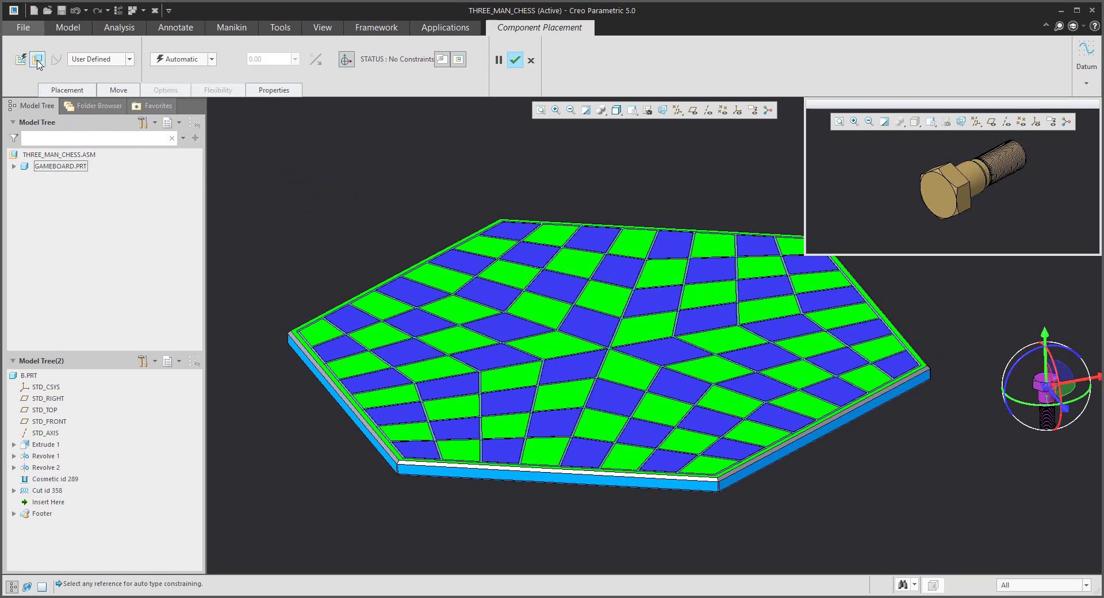
click(87, 60)
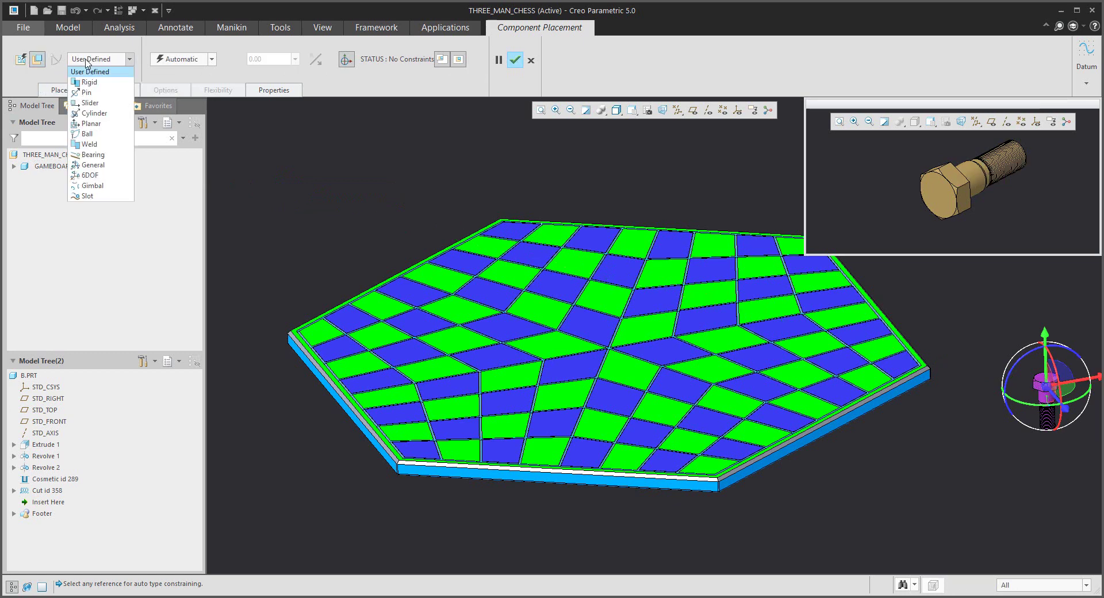
click(92, 124)
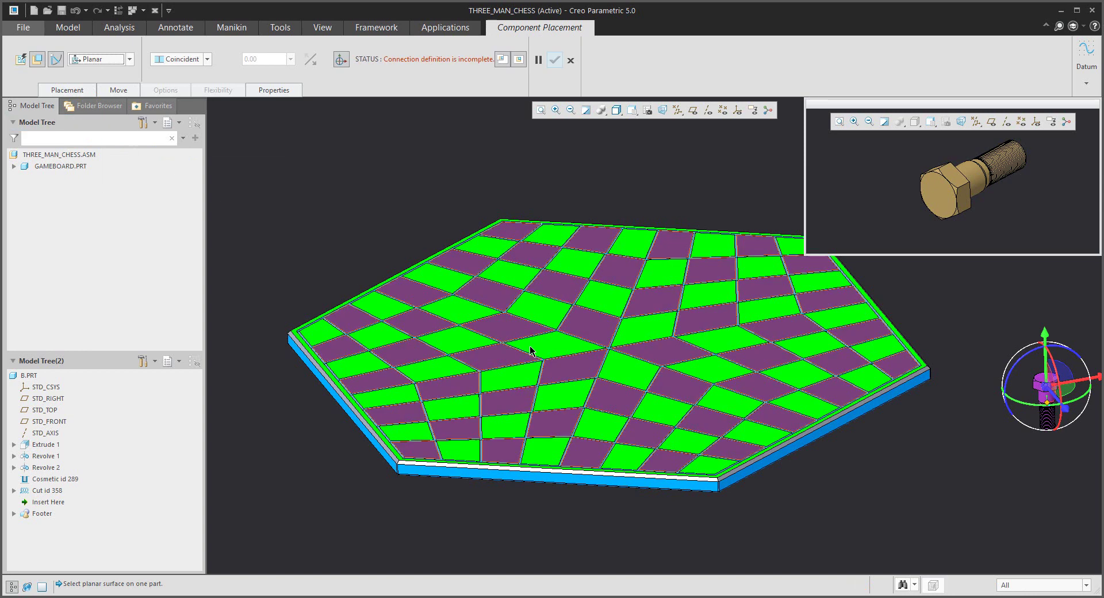
click(598, 329)
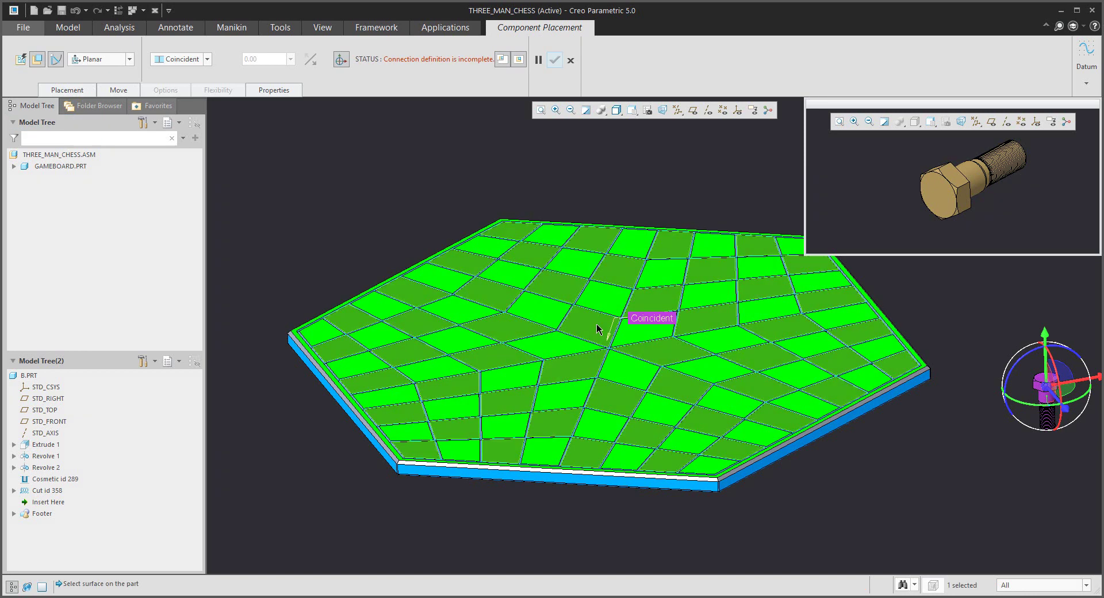
click(938, 197)
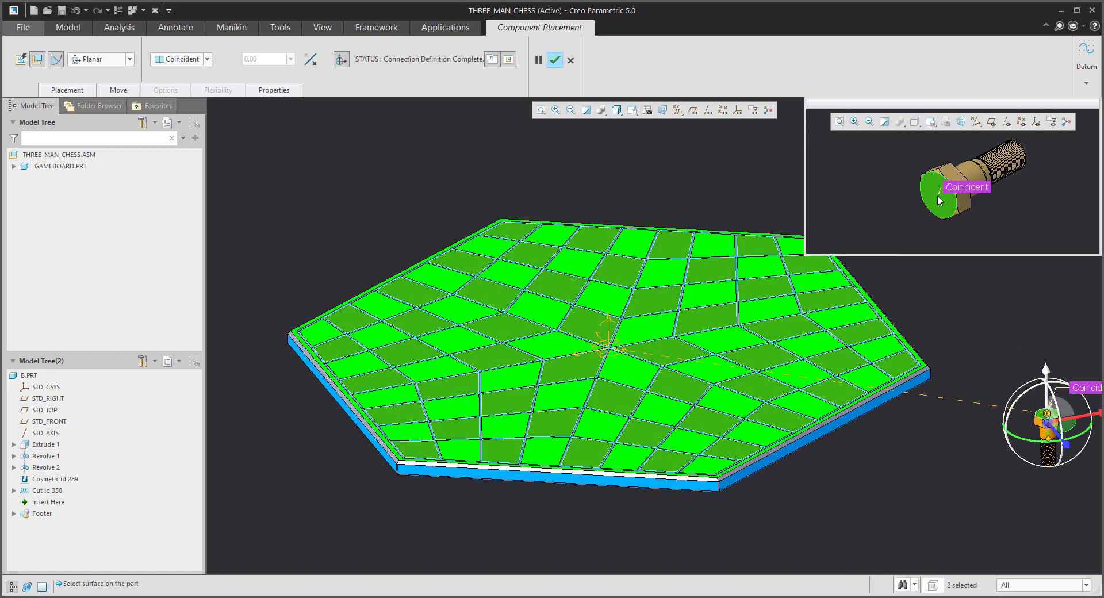
click(310, 61)
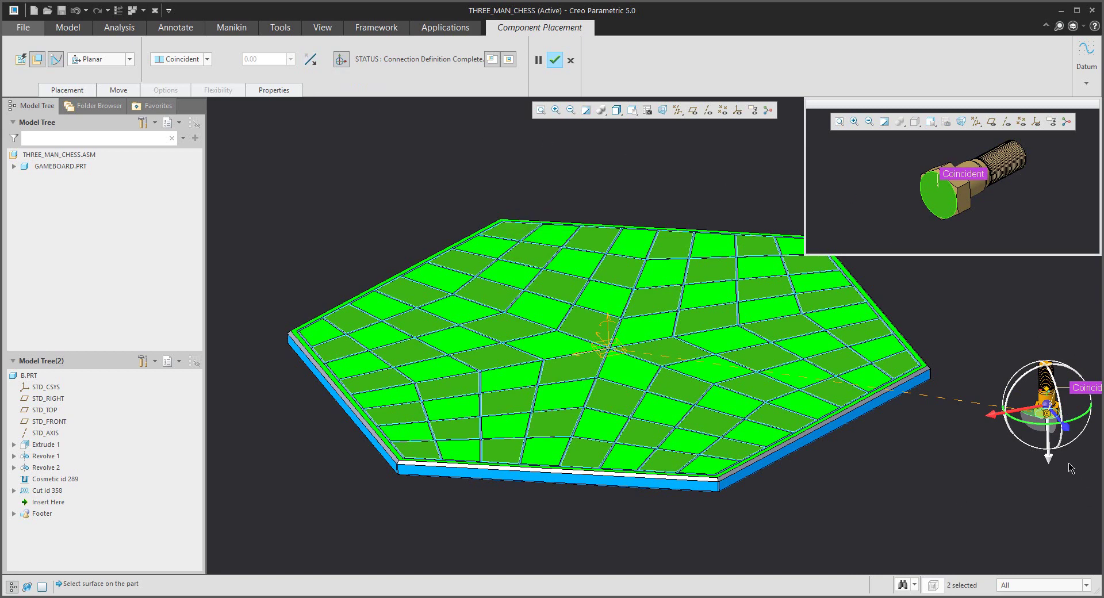
Drag the bolt onto the board near its centre and confirm the placement.
drag(1048, 413, 624, 384)
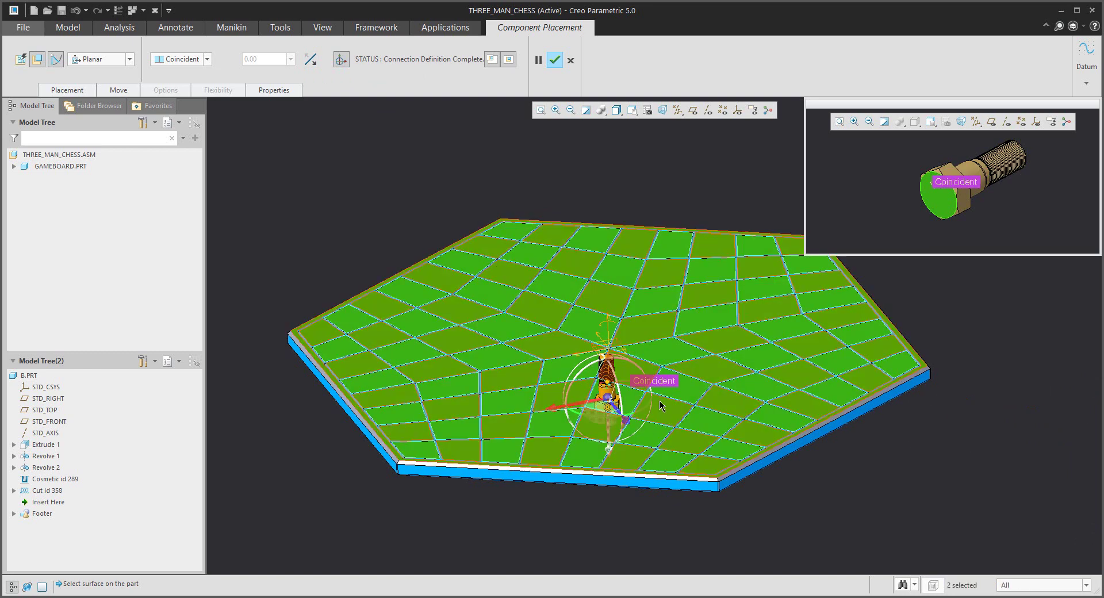
drag(612, 438, 601, 380)
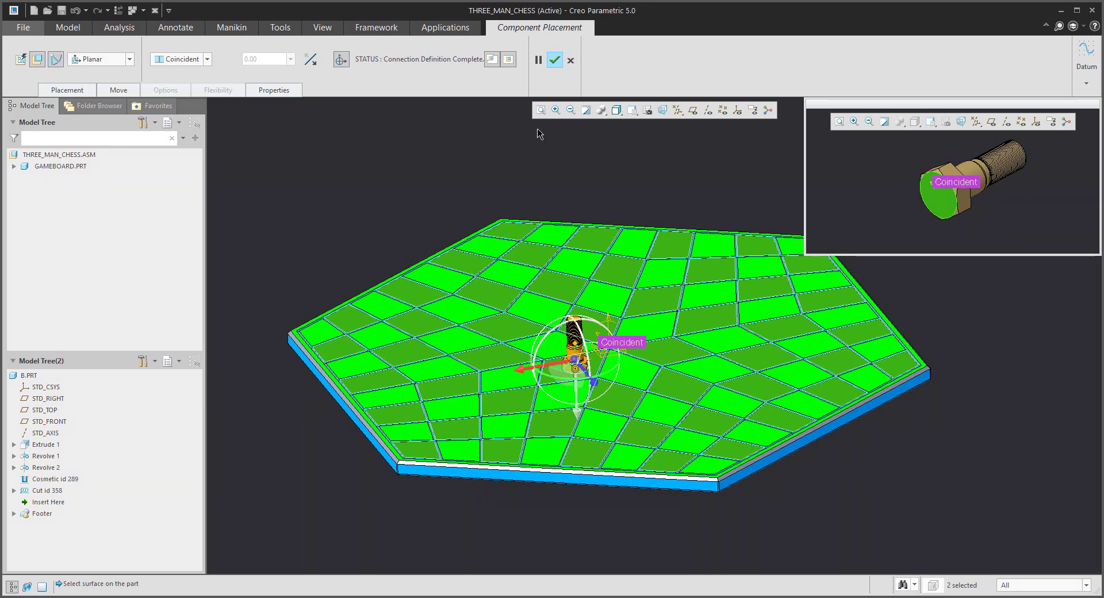
click(492, 59)
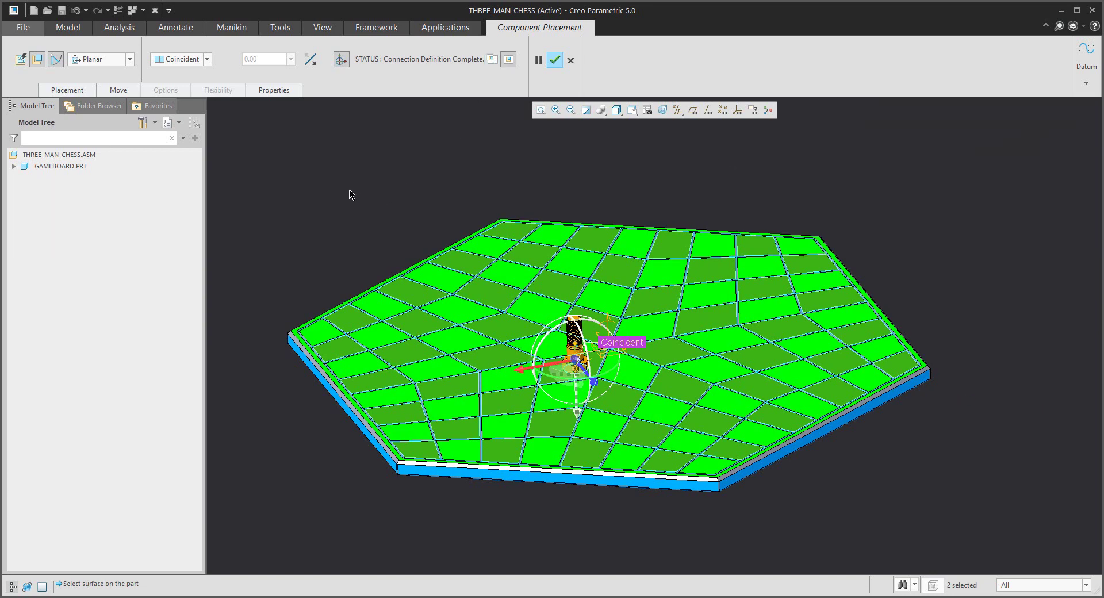
click(555, 61)
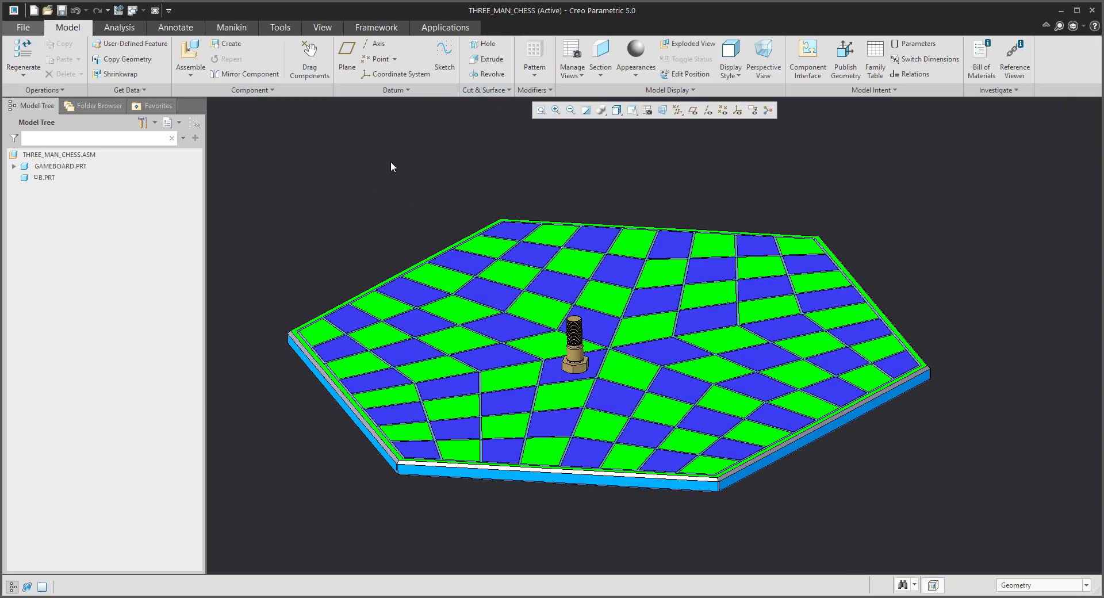
Slide the bolt across the board along its planar connection, leaving it just above centre.
click(309, 55)
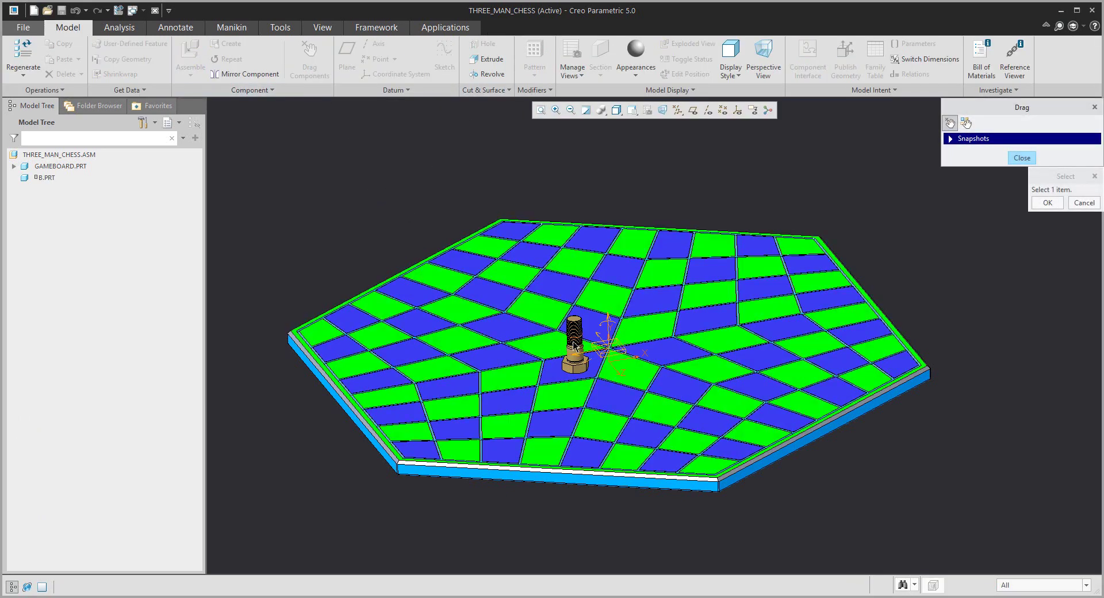
click(574, 342)
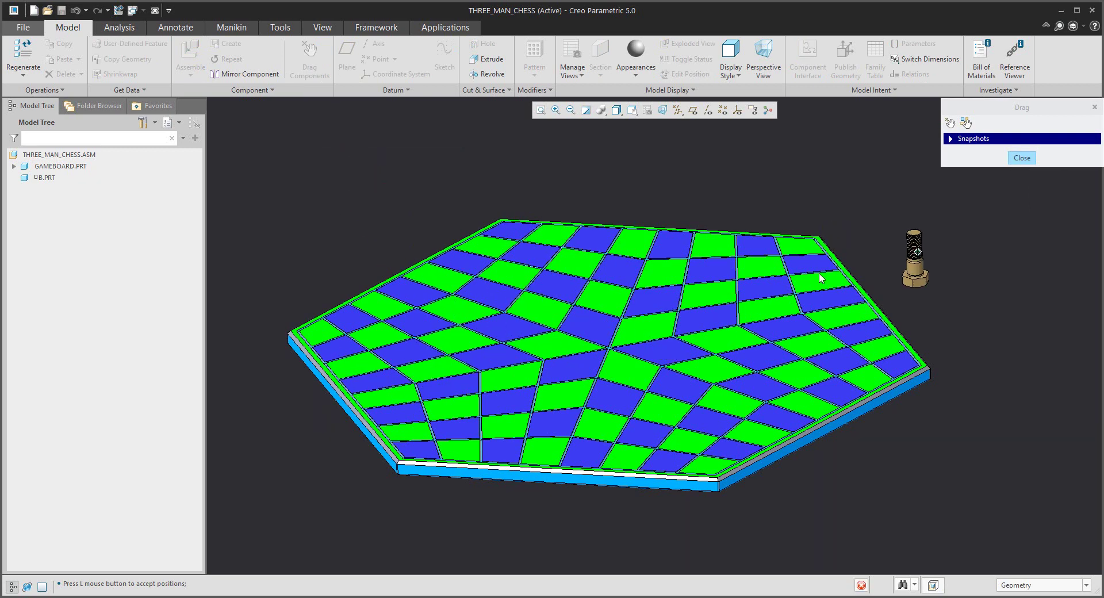
click(587, 325)
middle_drag(587, 326, 587, 313)
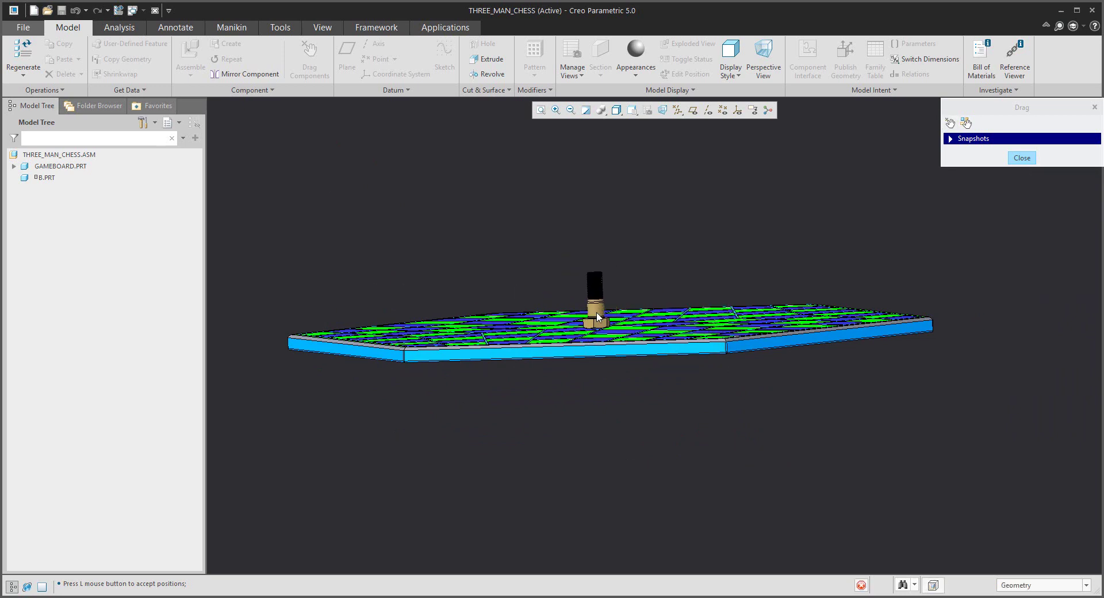
click(604, 328)
middle_drag(604, 327, 613, 367)
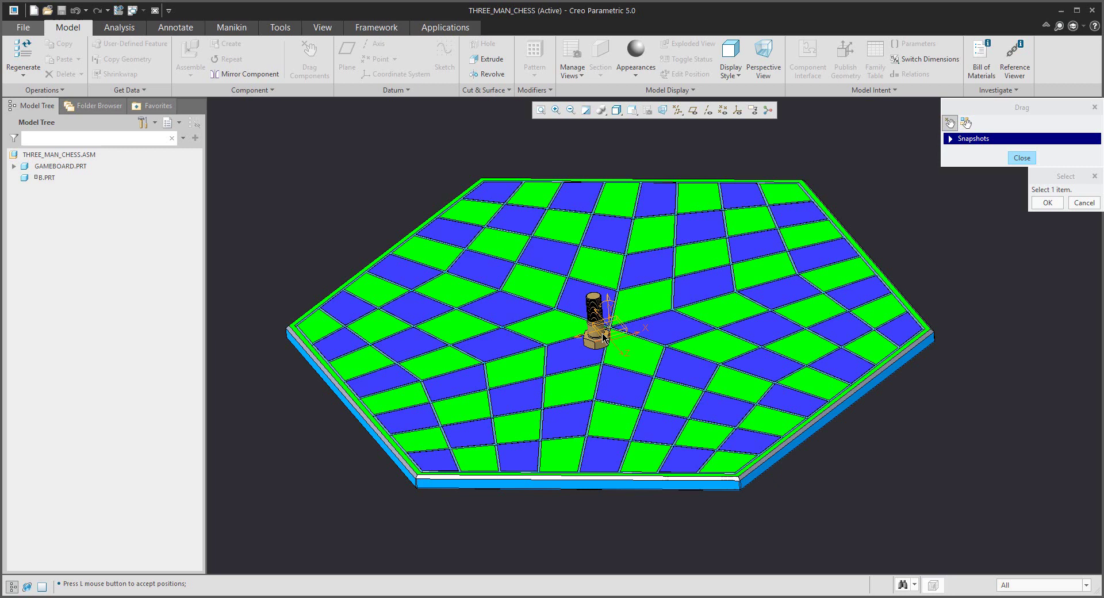
click(598, 321)
click(591, 275)
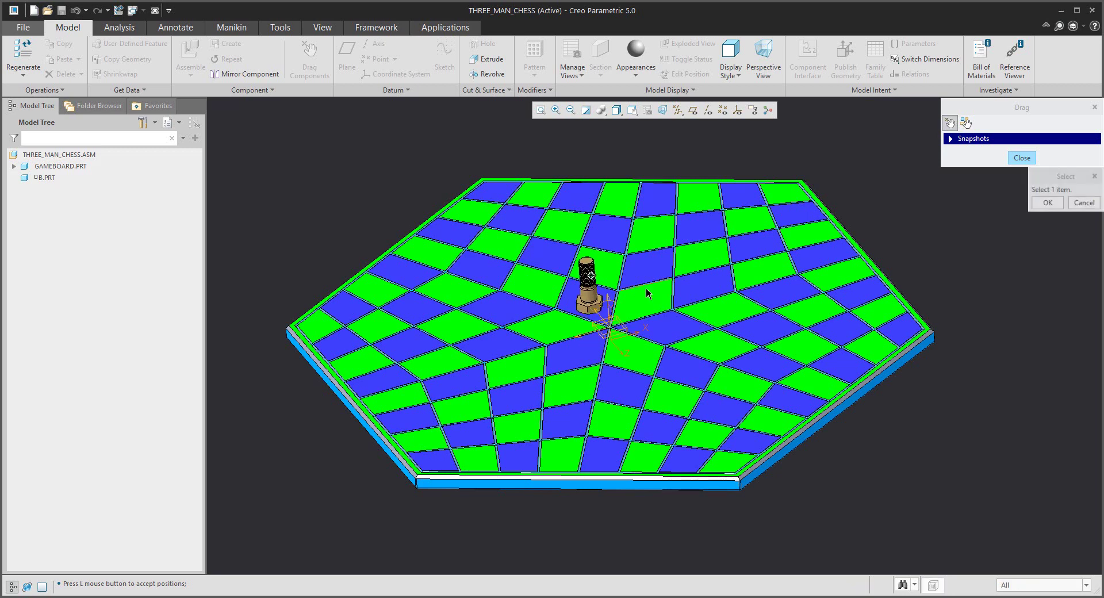
click(1028, 159)
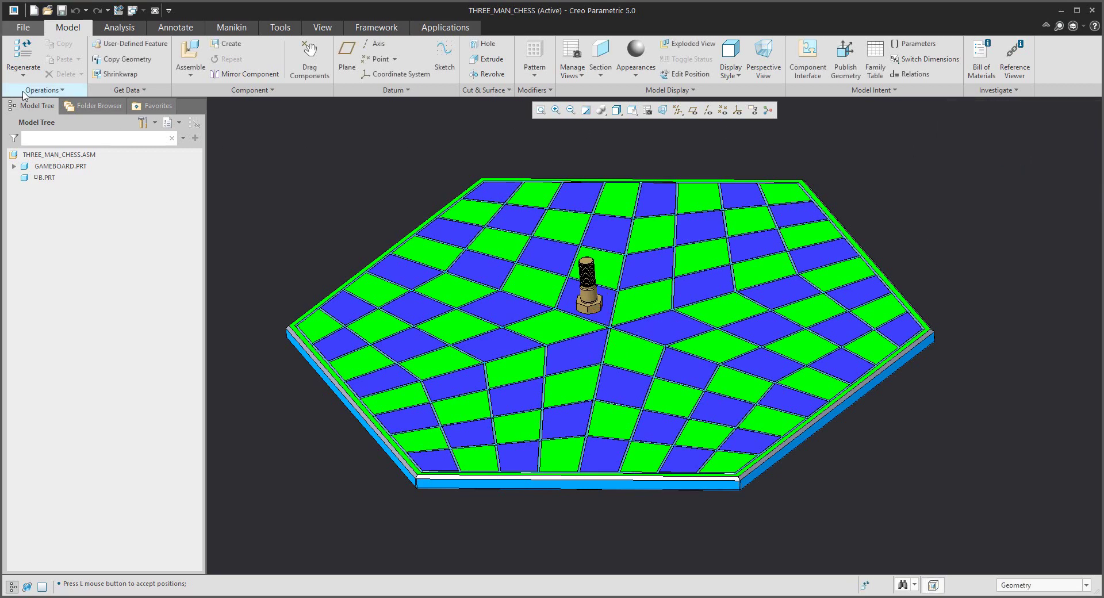
Give Translation Axis 1 zero references on the board surface and the bolt surface.
click(46, 180)
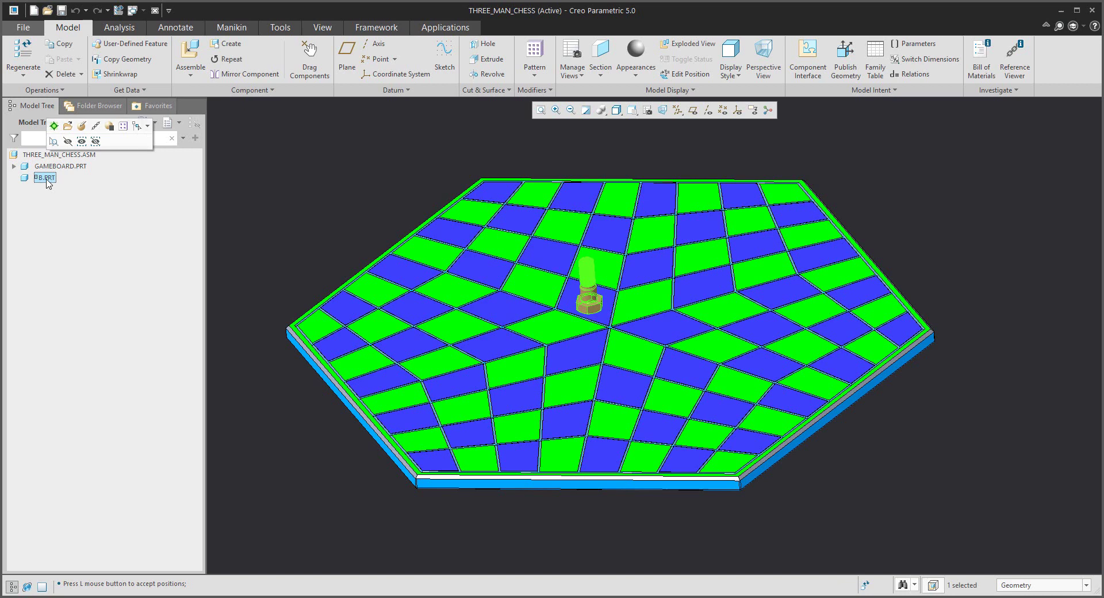
click(81, 126)
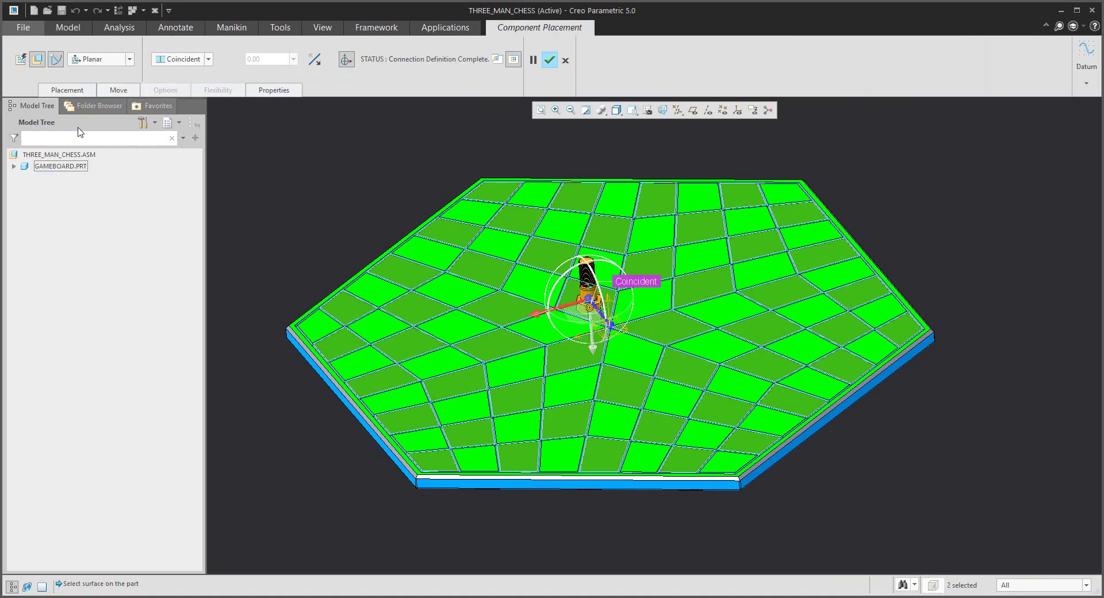
click(68, 90)
click(90, 168)
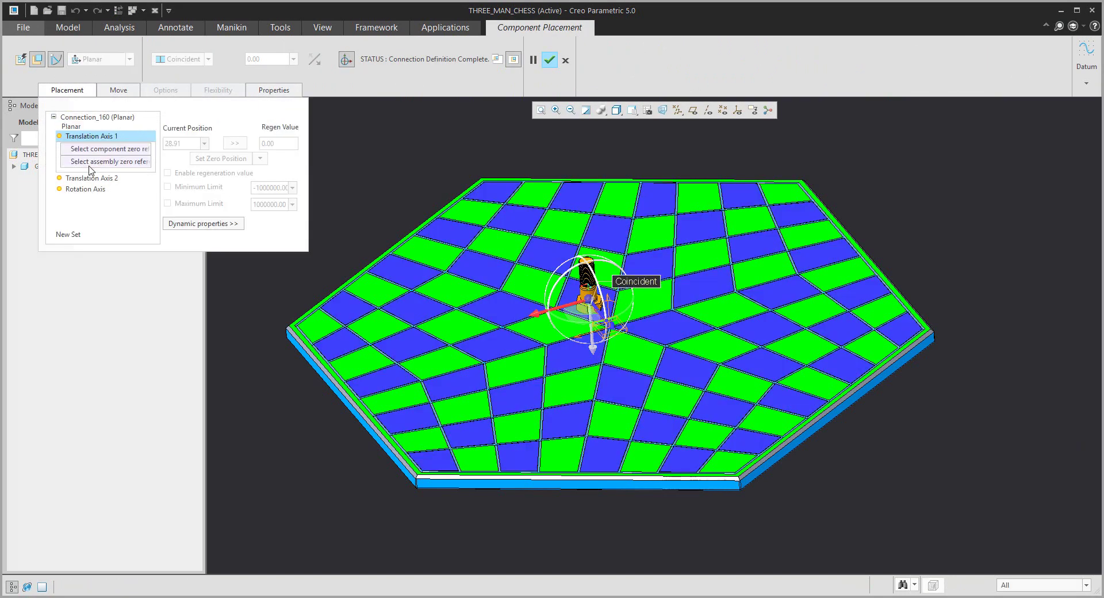
scroll(541, 345, up, 2)
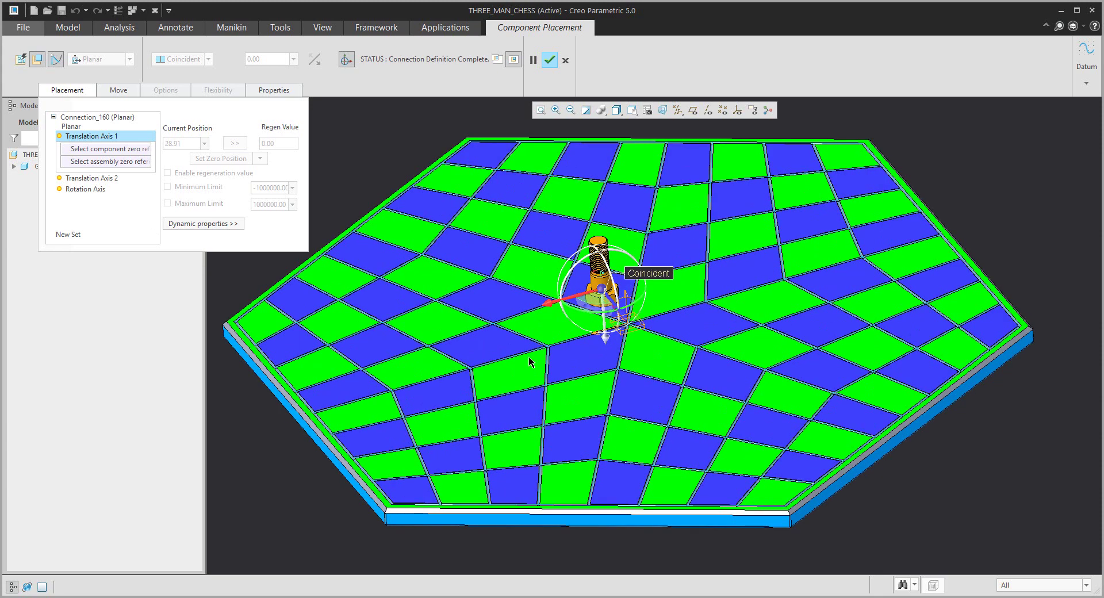
click(375, 501)
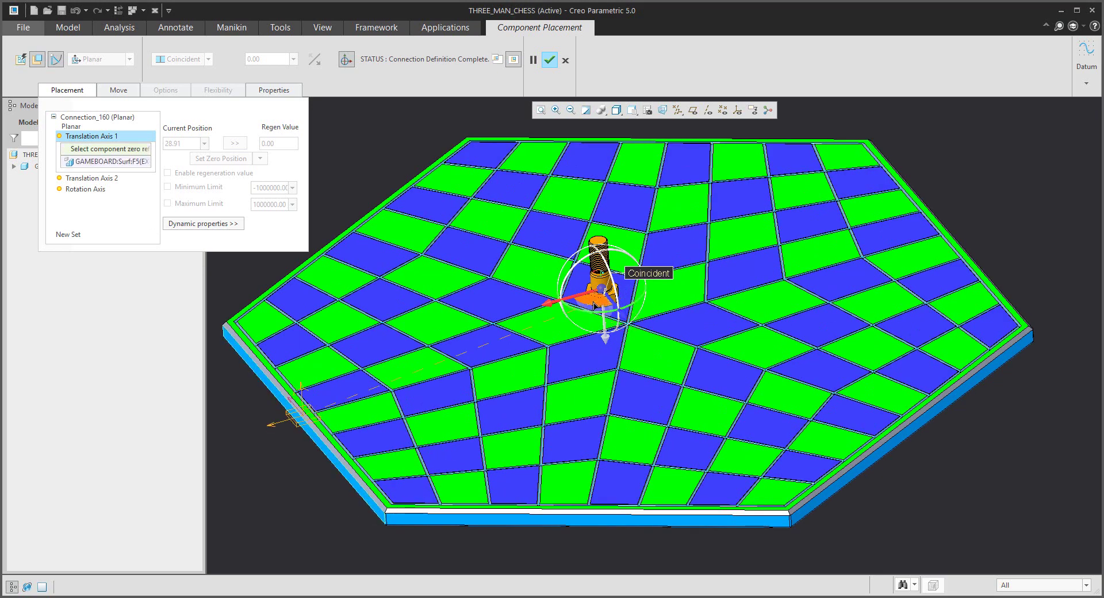
scroll(596, 305, up, 5)
click(596, 306)
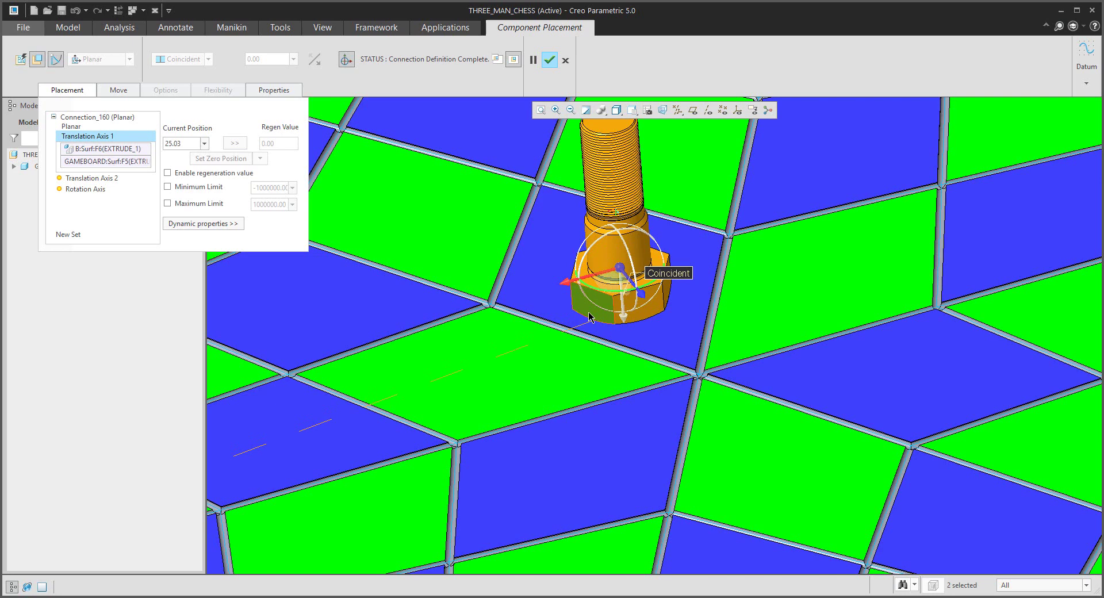
scroll(593, 310, down, 4)
scroll(589, 316, down, 3)
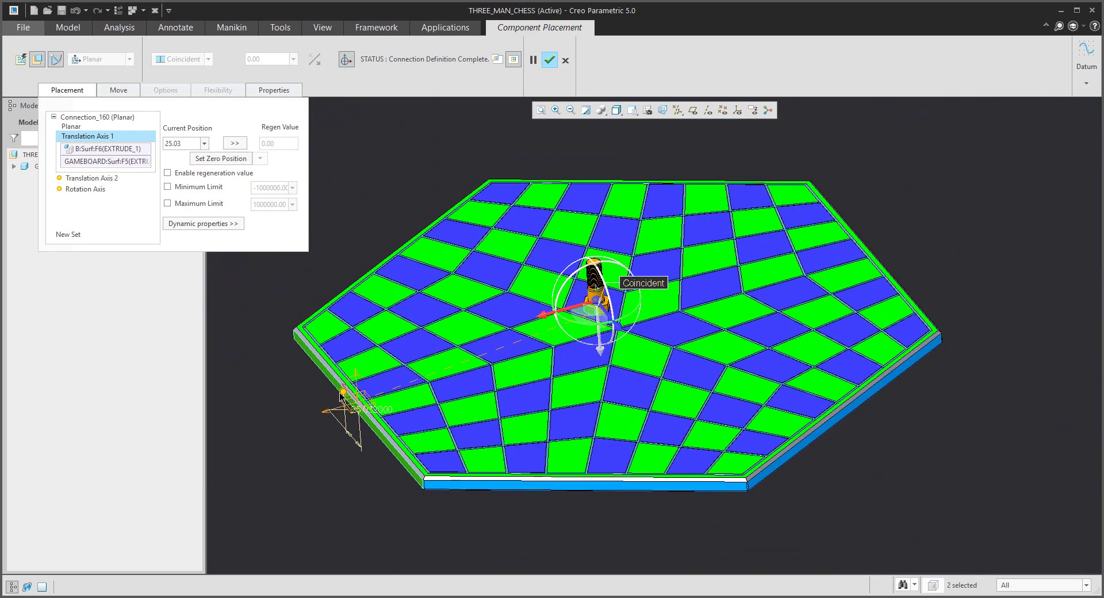
Slide the bolt along Translation Axis 1 and set that position as zero, with no limits.
drag(344, 396, 309, 390)
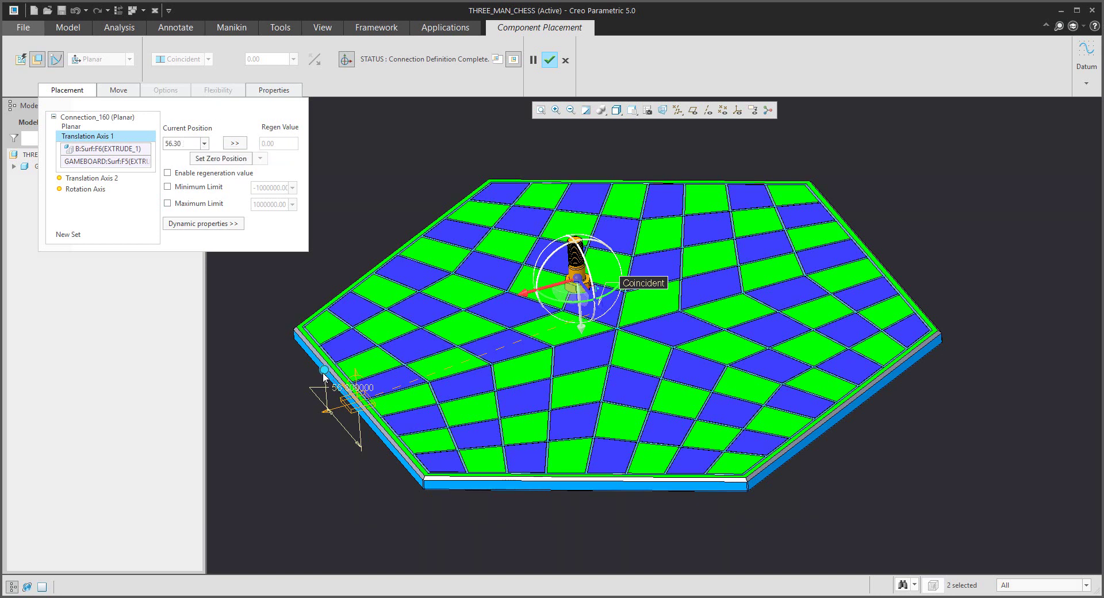
drag(324, 372, 345, 391)
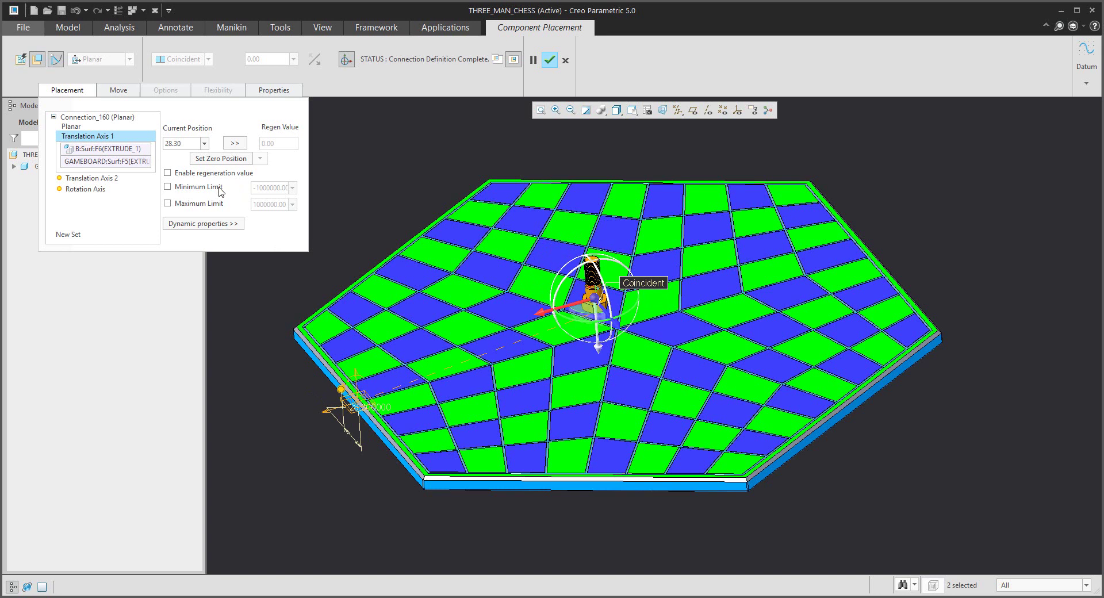
click(208, 159)
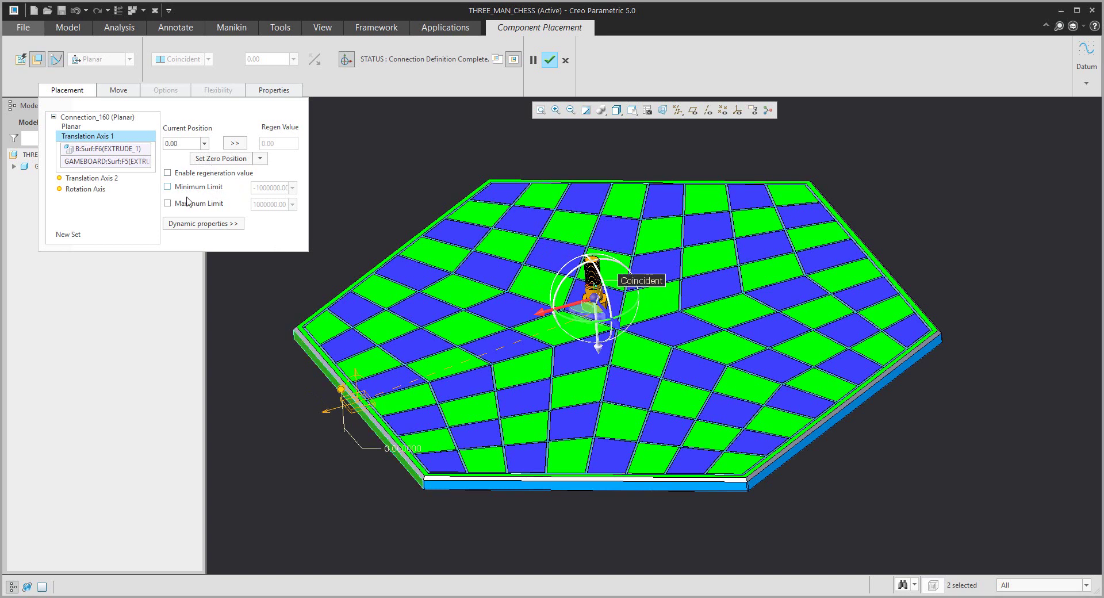
click(168, 188)
click(262, 188)
key(Tab)
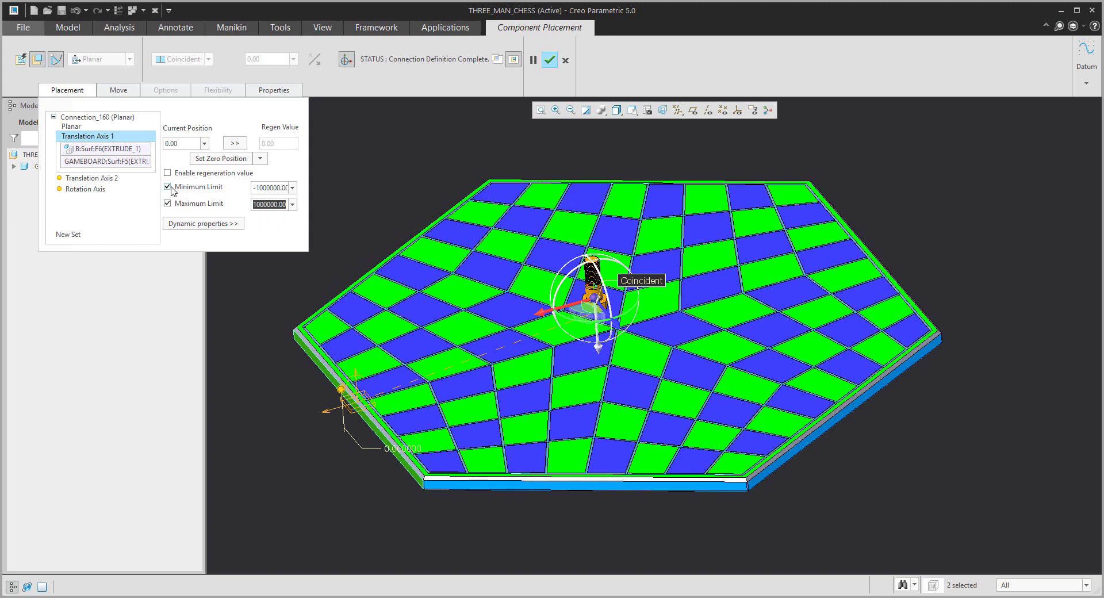
click(169, 187)
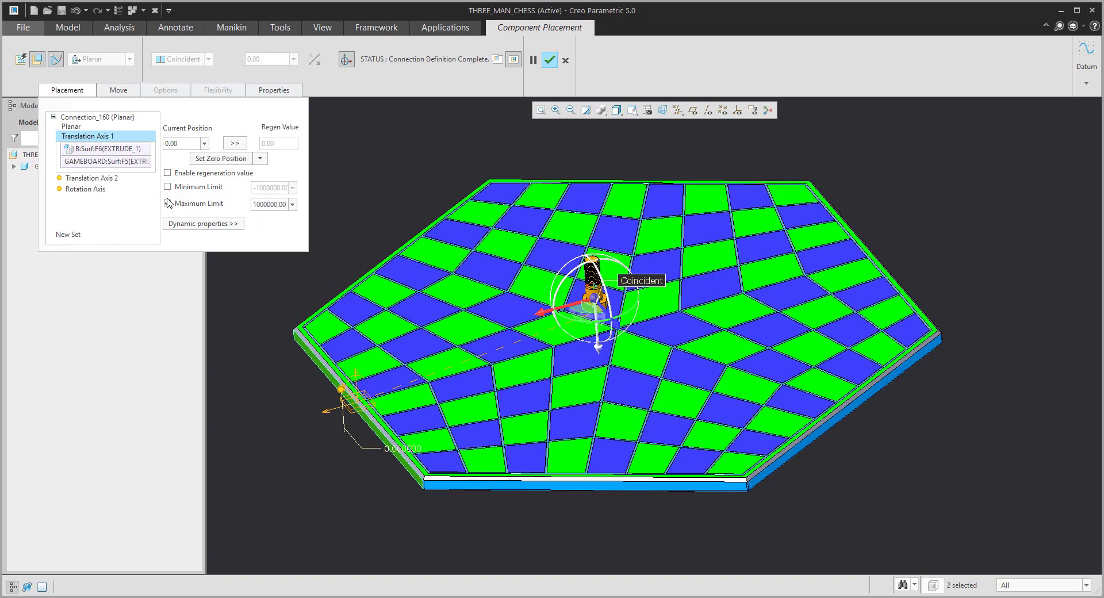
Reference Translation Axis 2 to the board's front edge face and the piece, zero it, then move the piece to -4.10.
click(105, 179)
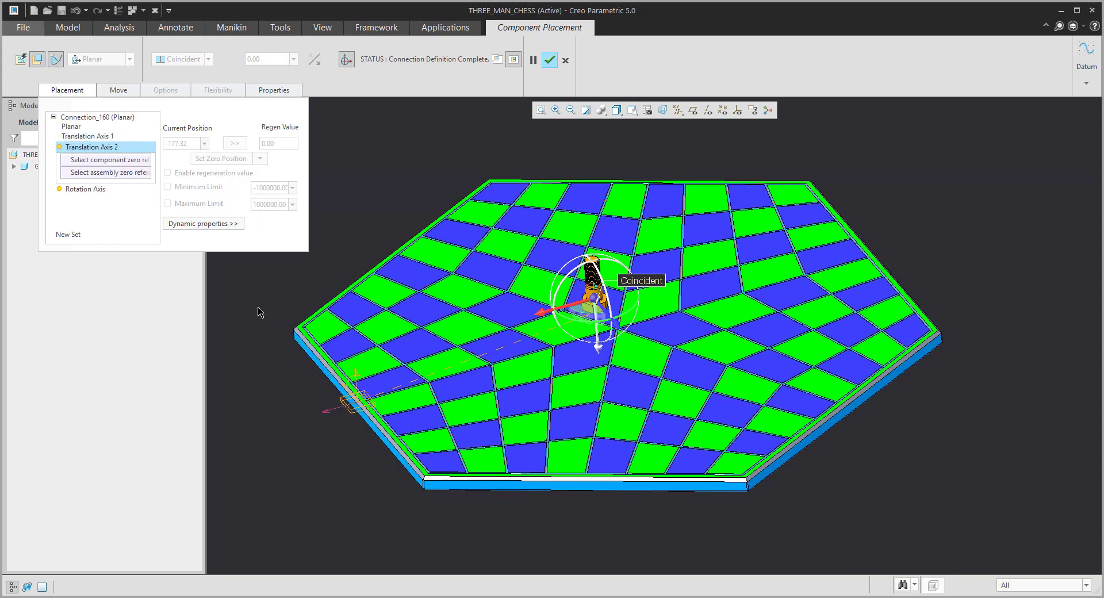
click(498, 486)
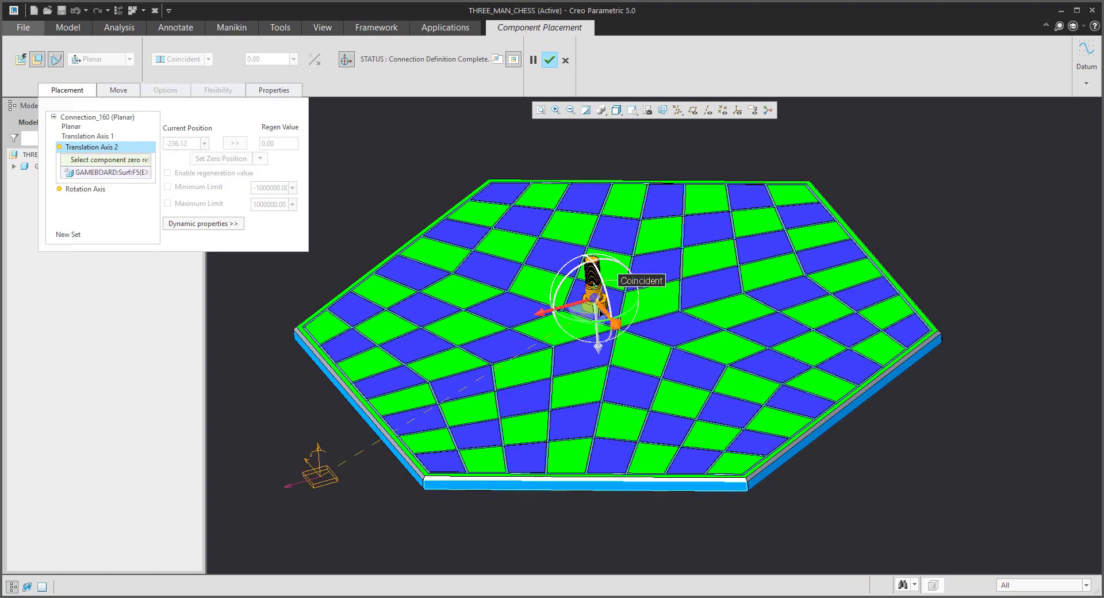
scroll(599, 310, up, 8)
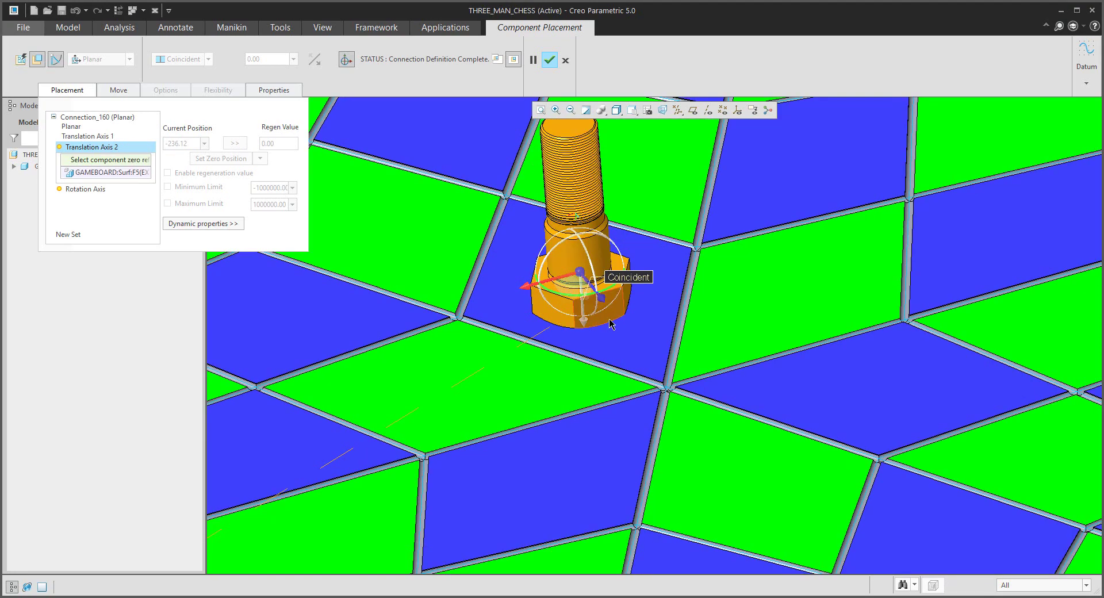
click(610, 324)
scroll(601, 331, down, 8)
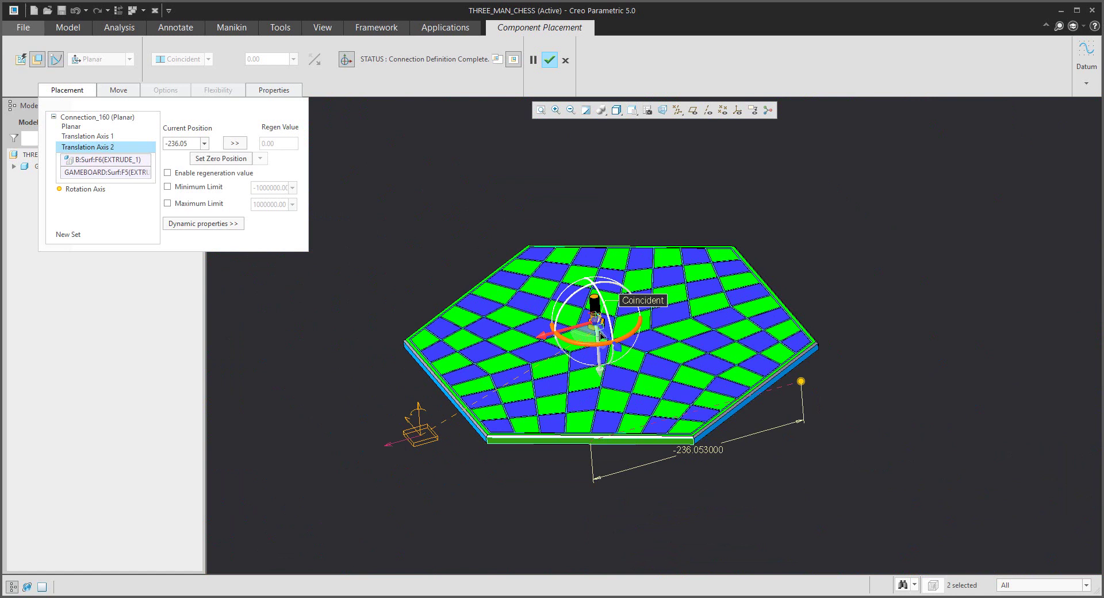
mouse_move(801, 382)
mouse_down()
mouse_move(625, 448)
mouse_move(753, 416)
mouse_move(895, 352)
mouse_move(801, 380)
mouse_up()
click(219, 159)
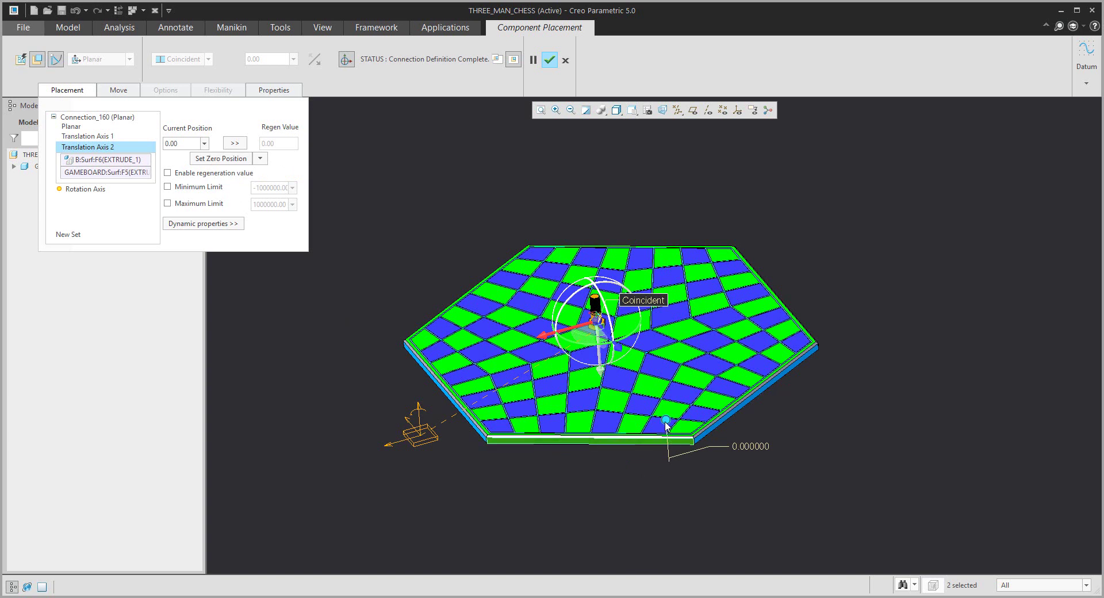
mouse_move(666, 425)
mouse_down()
mouse_move(527, 463)
mouse_move(645, 443)
mouse_move(809, 388)
mouse_move(665, 406)
mouse_up()
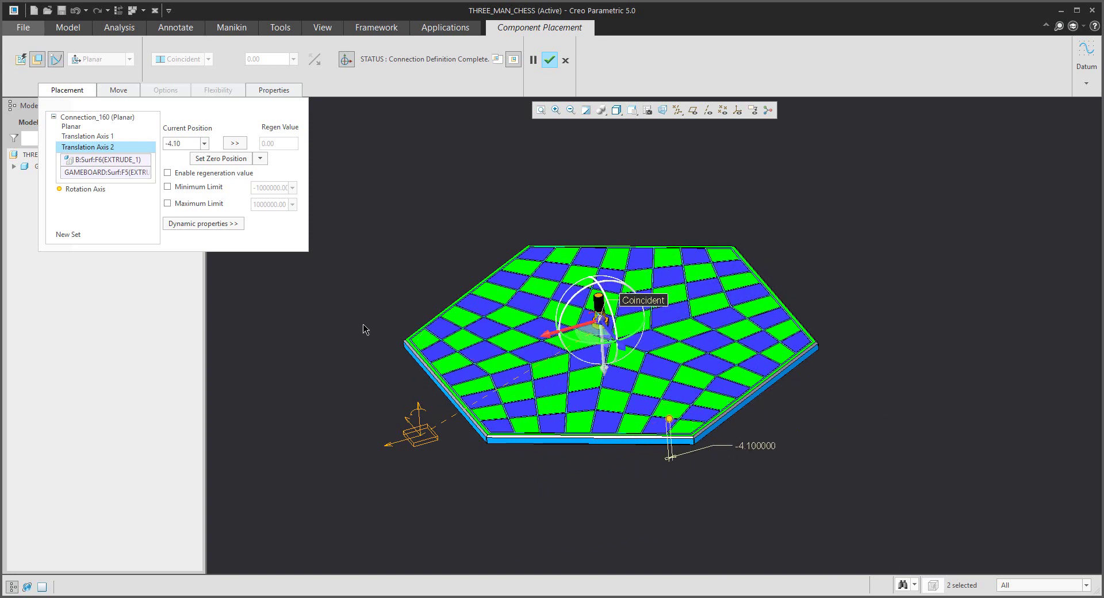
Limit Translation Axis 2 to -158 to 158, enable its regeneration value, and confirm placement.
click(168, 187)
click(168, 203)
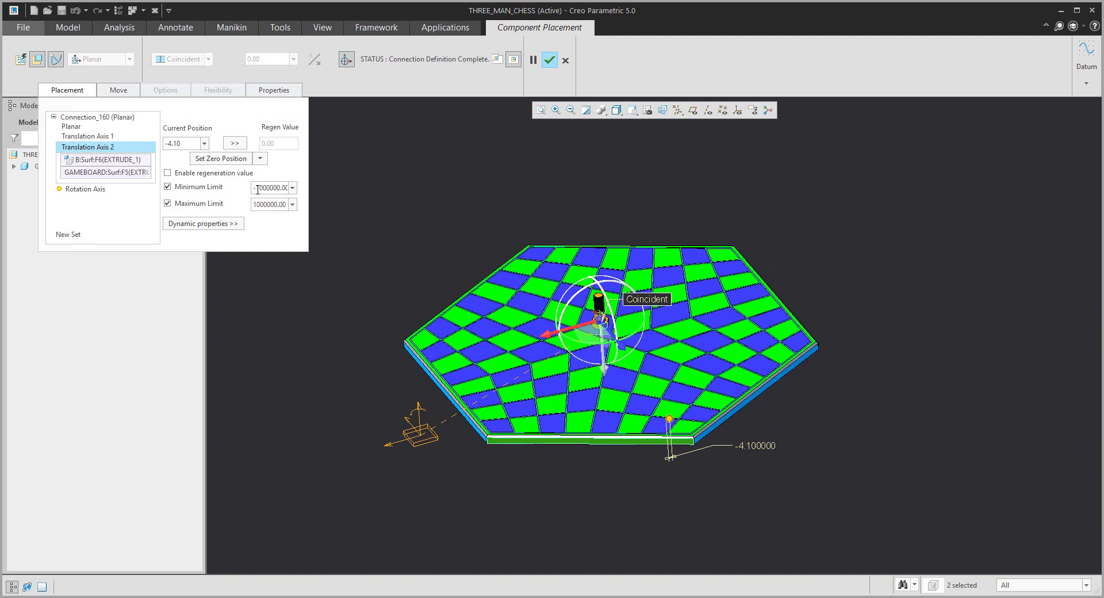
double_click(258, 187)
text(-)
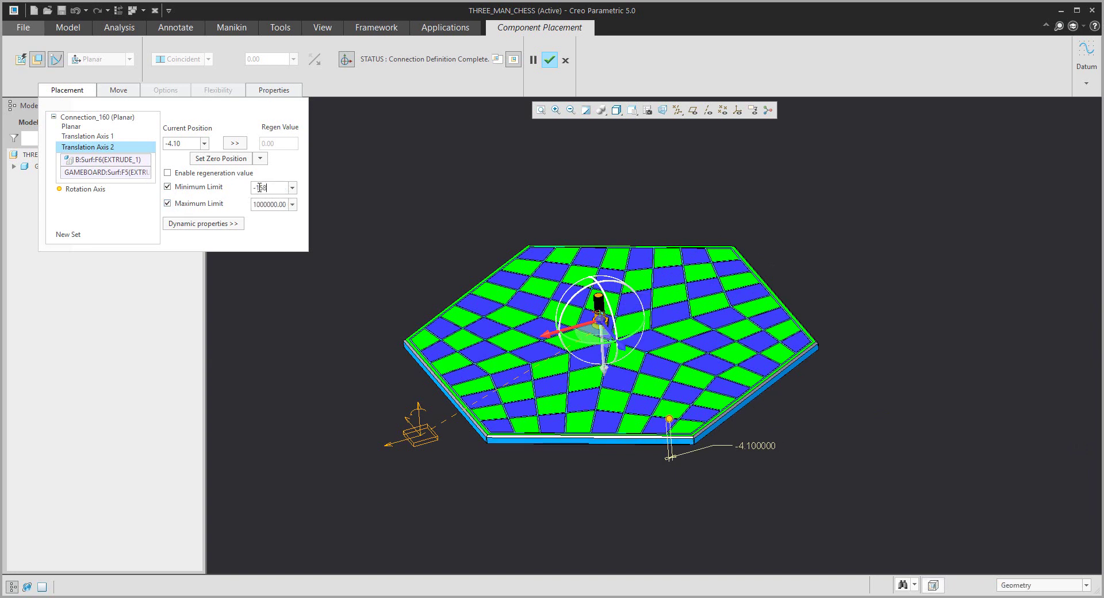
text(158)
double_click(259, 205)
text(158)
key(Return)
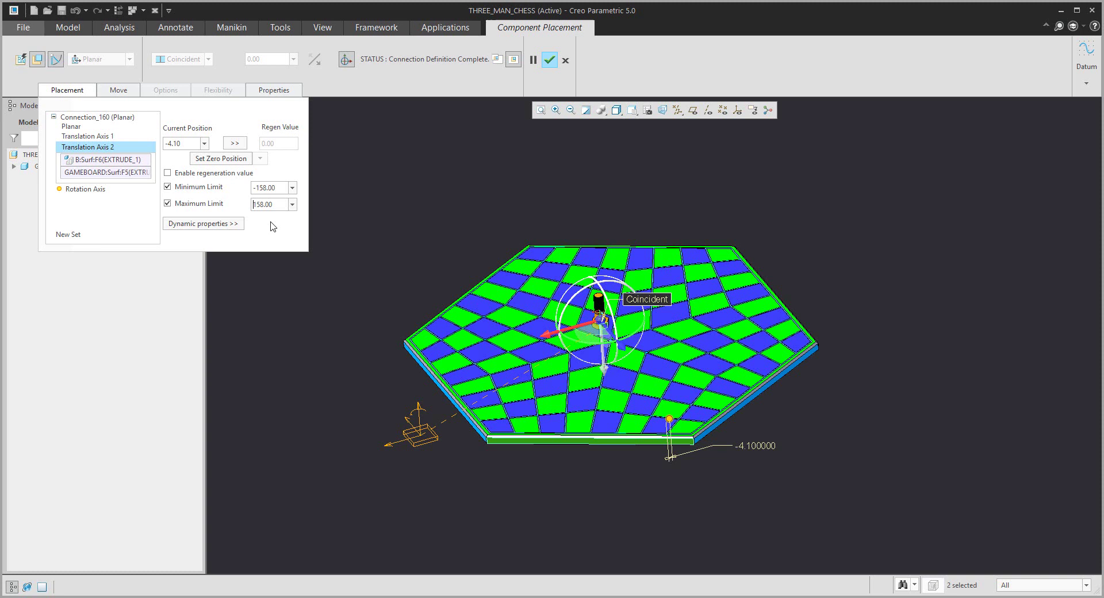
click(167, 174)
click(550, 61)
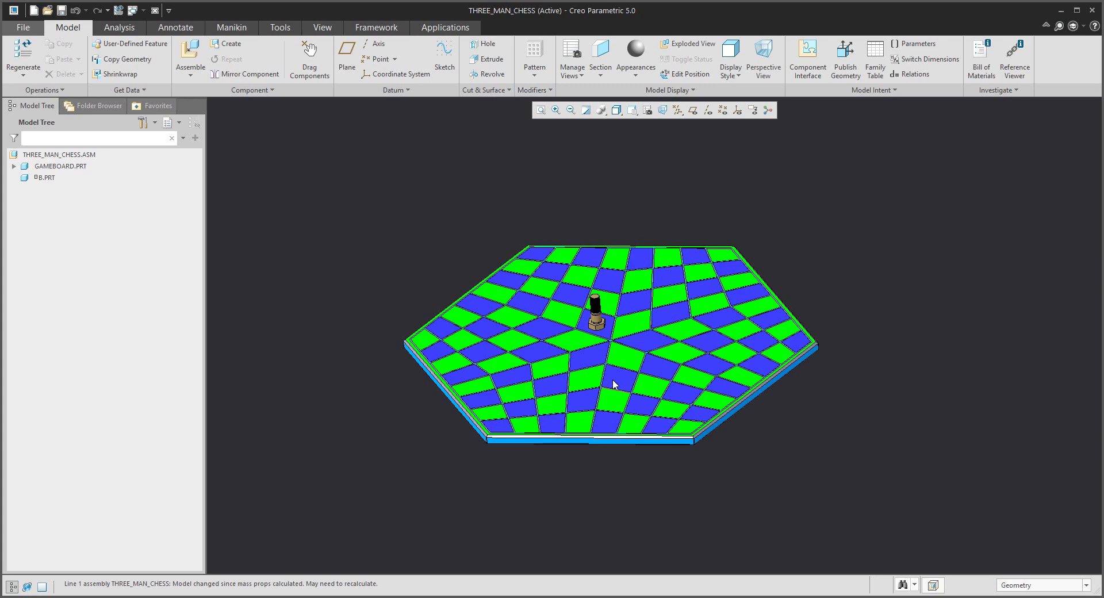
Drag the chess piece to the board centre along its limited planar connection.
click(309, 58)
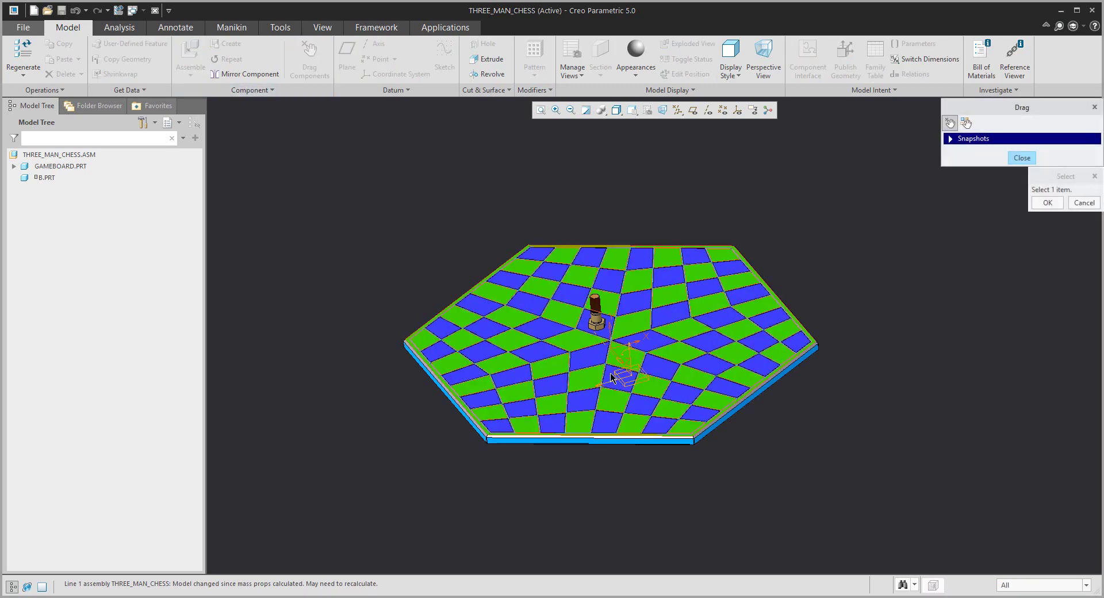
click(602, 326)
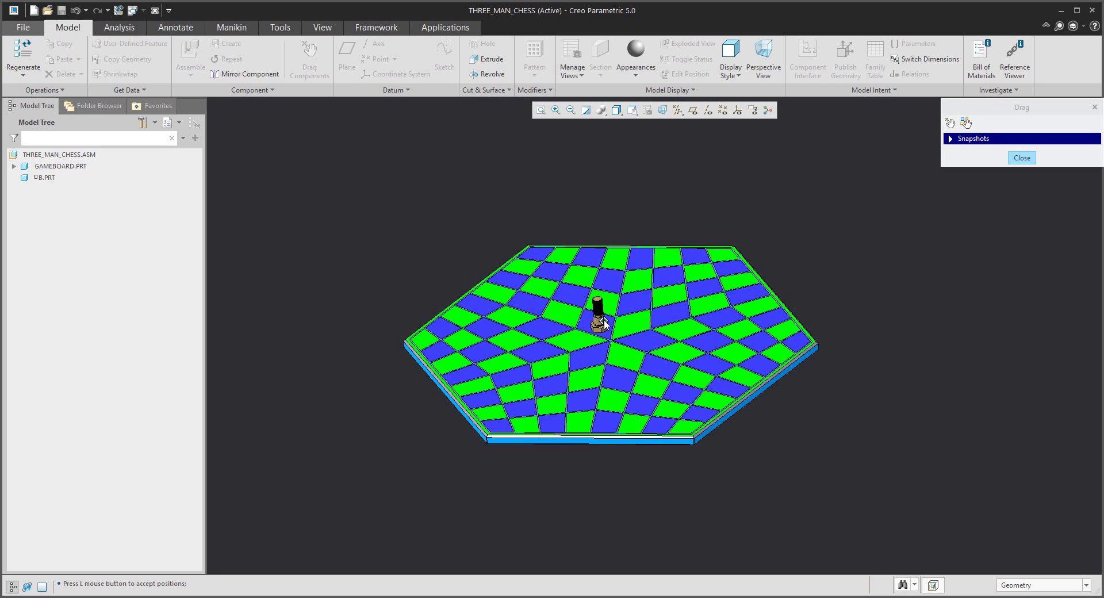
click(629, 340)
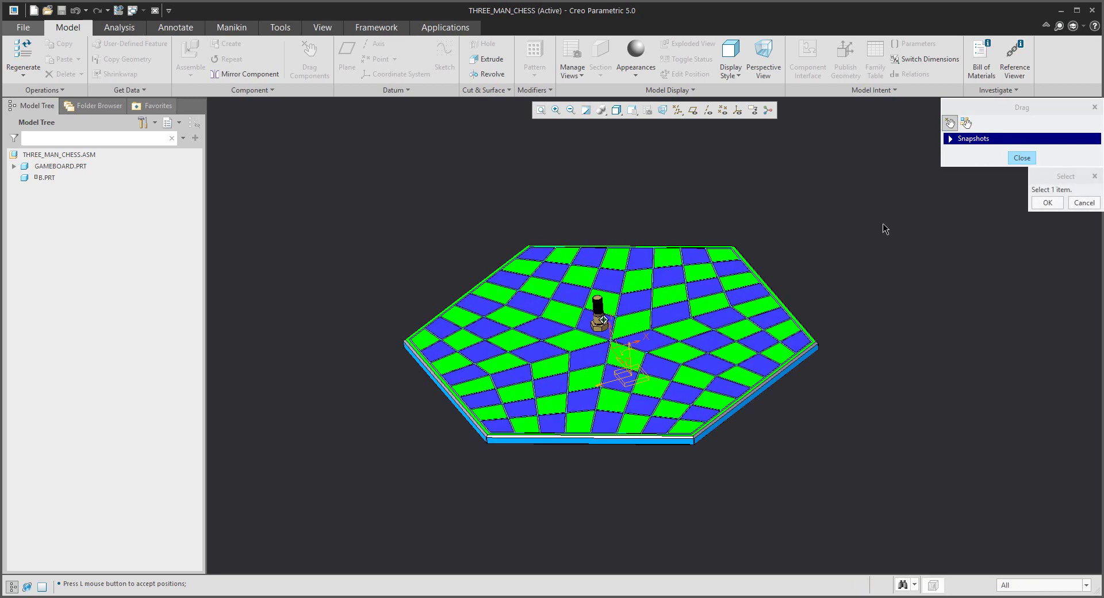
Stop dragging components and switch to the Mechanism application.
click(1021, 159)
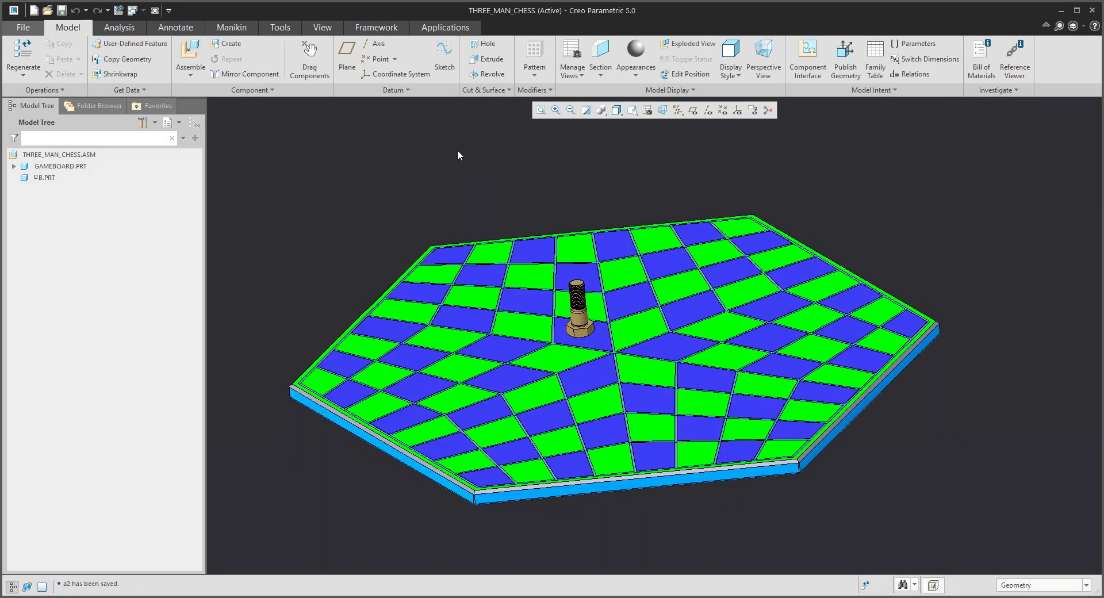
click(452, 29)
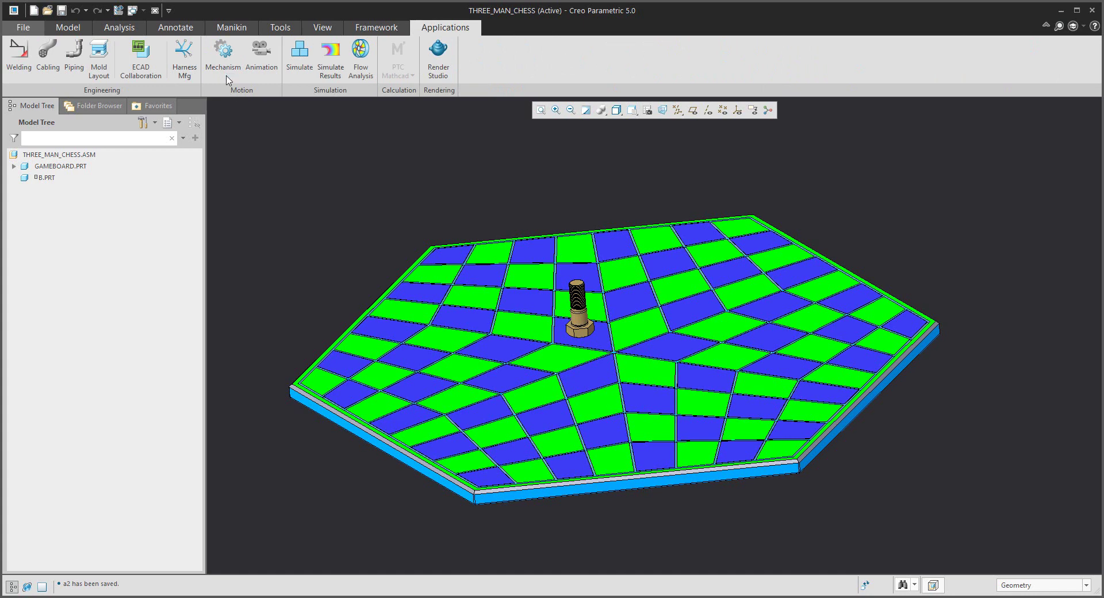
click(224, 55)
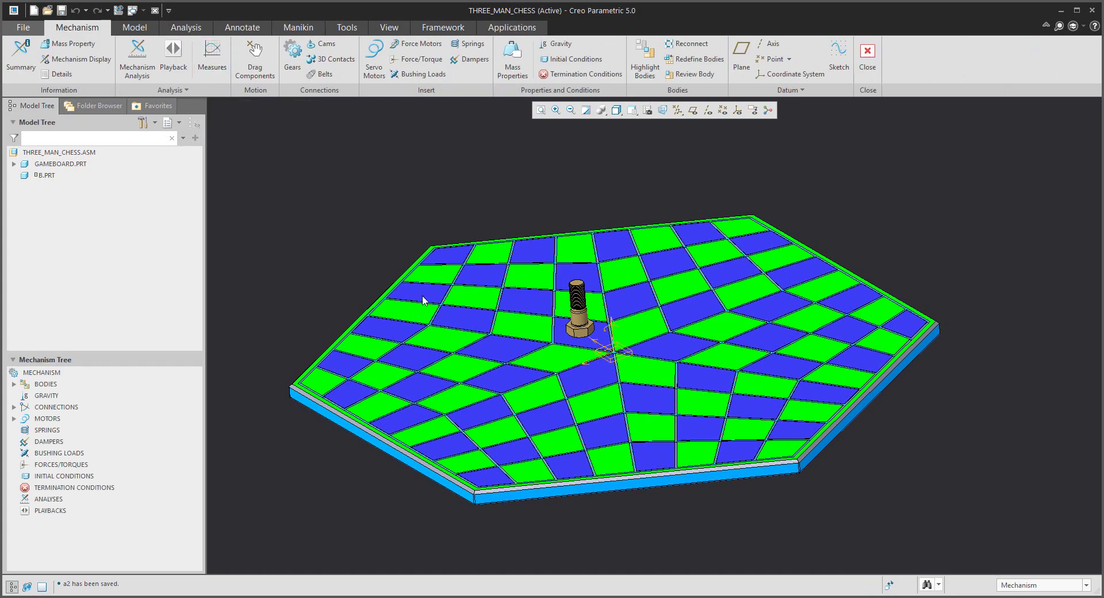
Add servo motor Motor_1 driving the connection at a constant angular velocity of 90 deg/sec.
click(613, 335)
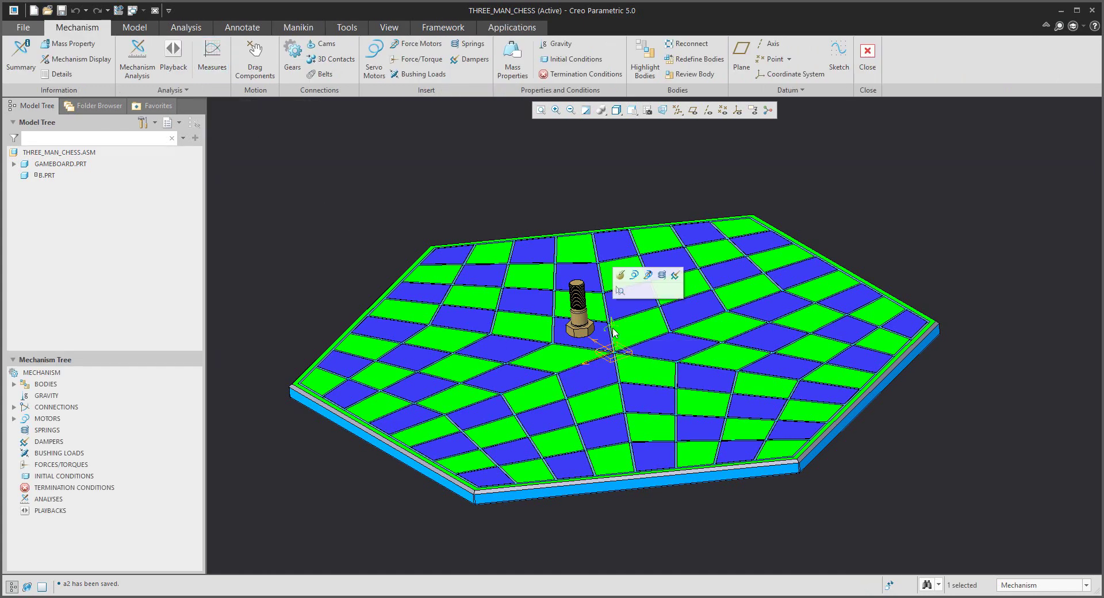
click(634, 276)
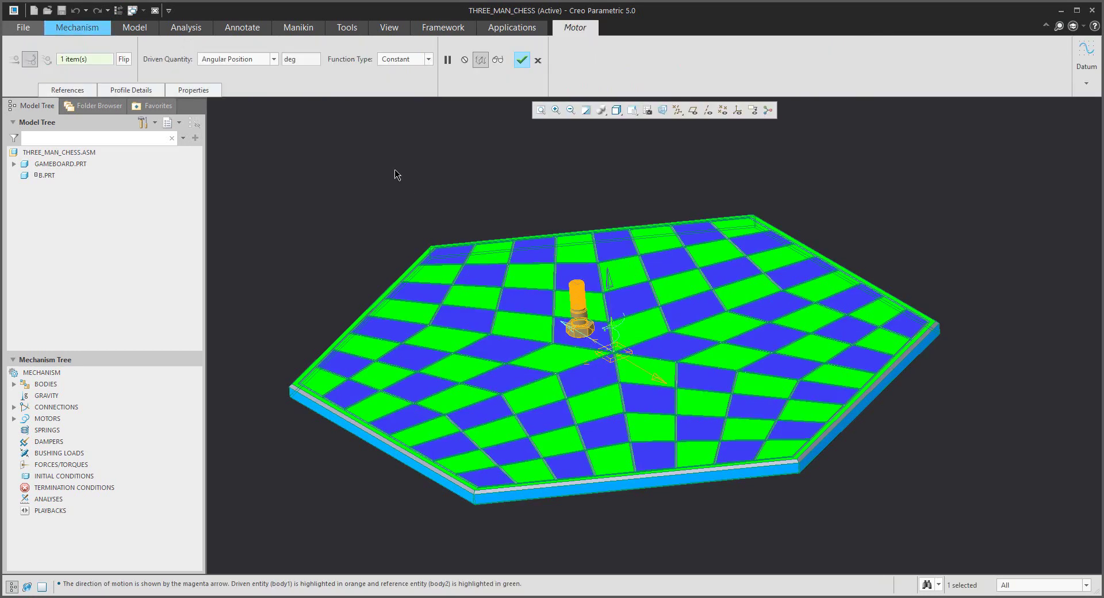
click(270, 60)
click(248, 79)
click(131, 90)
double_click(163, 232)
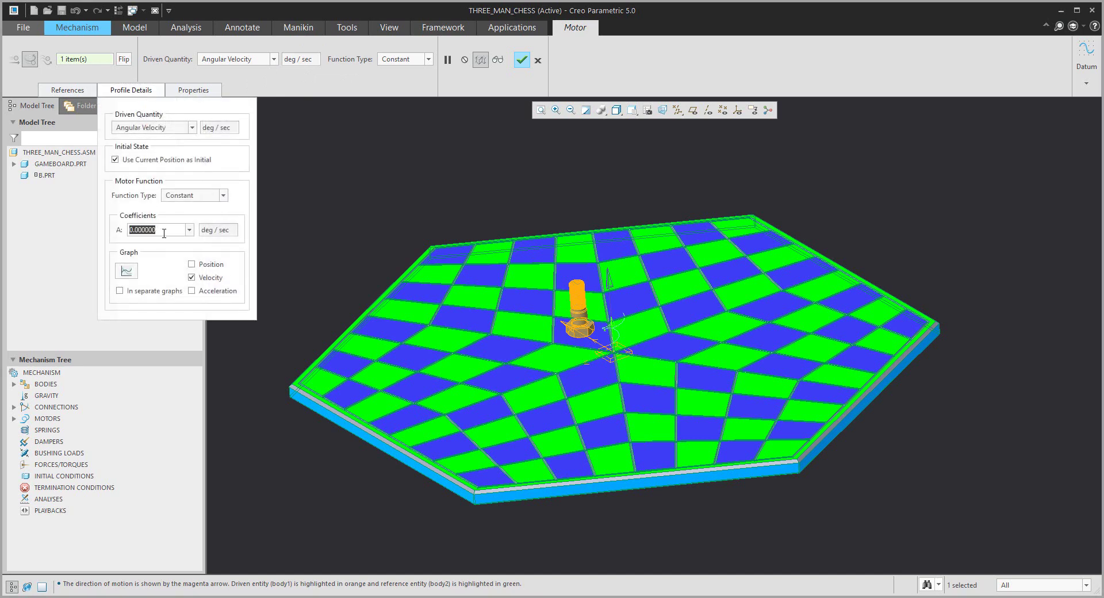
text(90)
key(Return)
click(521, 62)
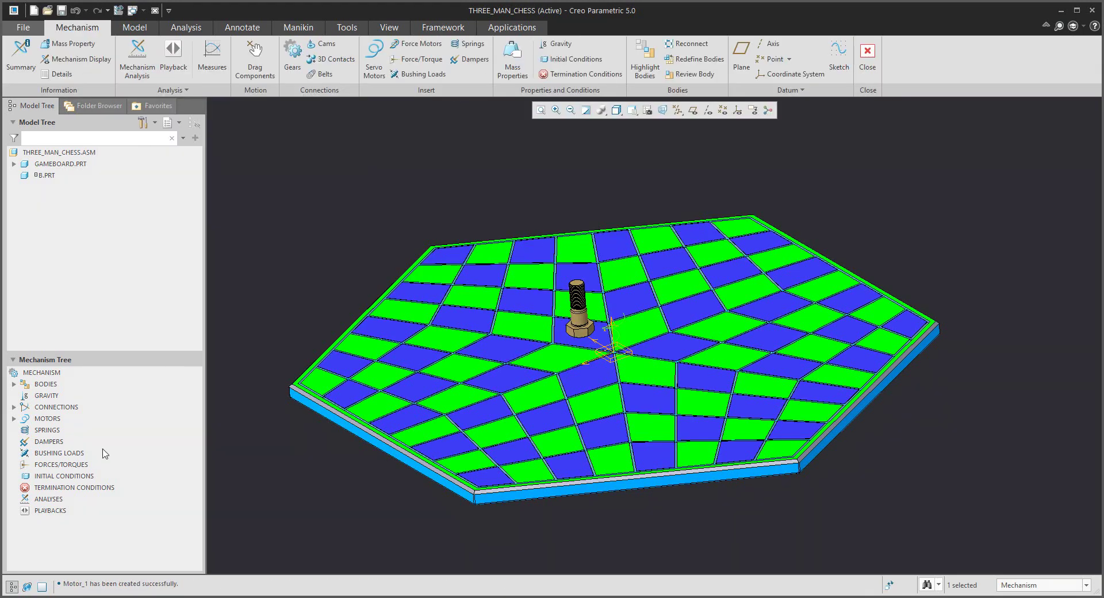
Define and run position analysis AnalysisDefinition1 with end time 10 at 25 frames per second.
click(48, 499)
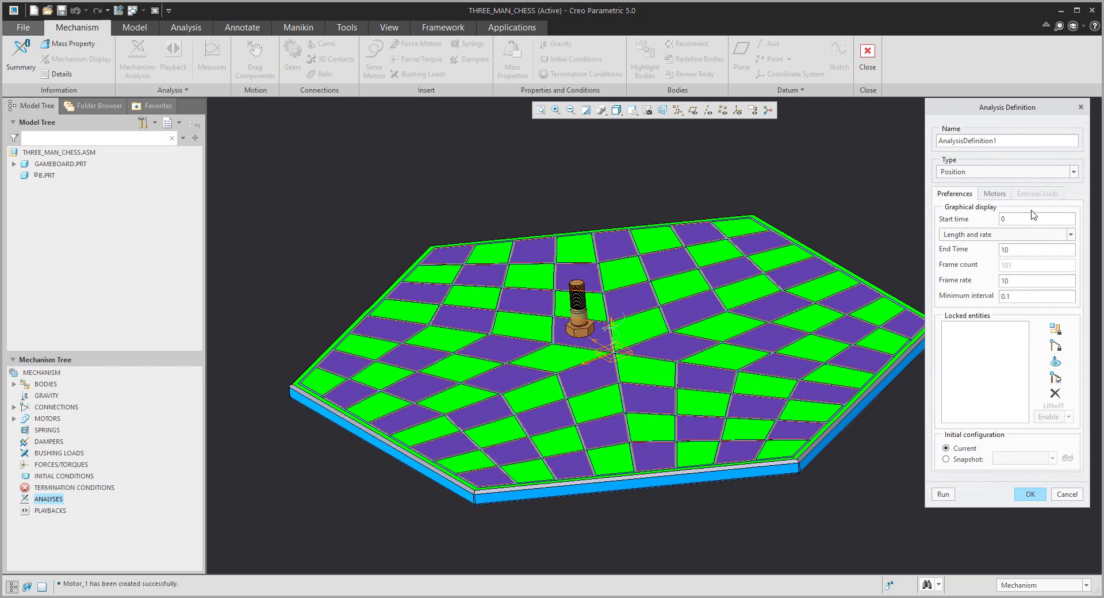
double_click(1022, 281)
double_click(1033, 253)
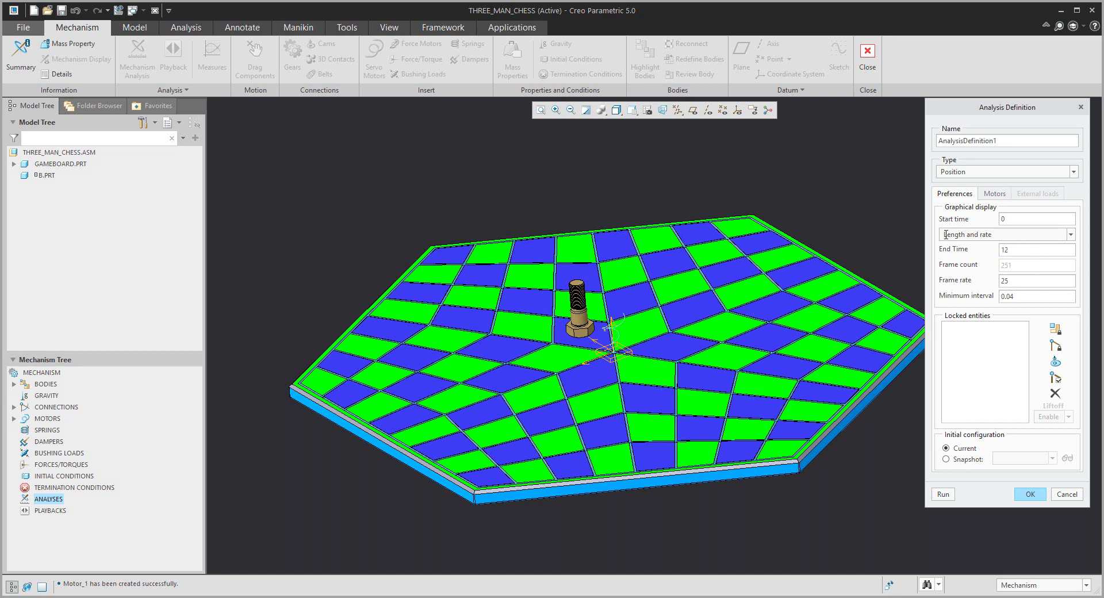
click(944, 494)
click(1030, 495)
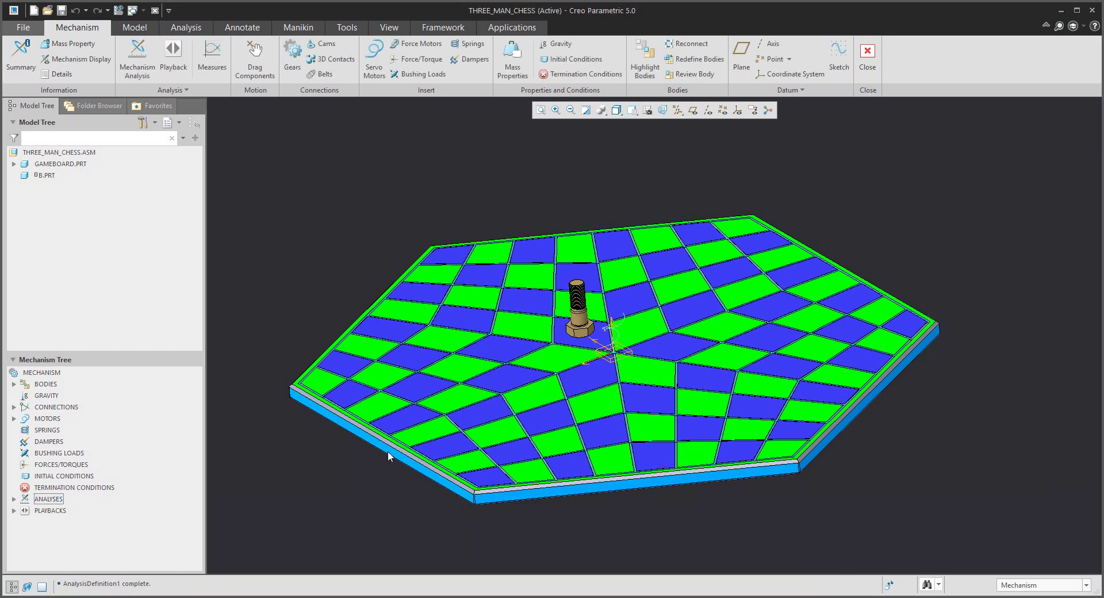
Create a second servo motor on the connection, driven by linear velocity at a constant 15 mm/sec.
click(591, 367)
click(611, 309)
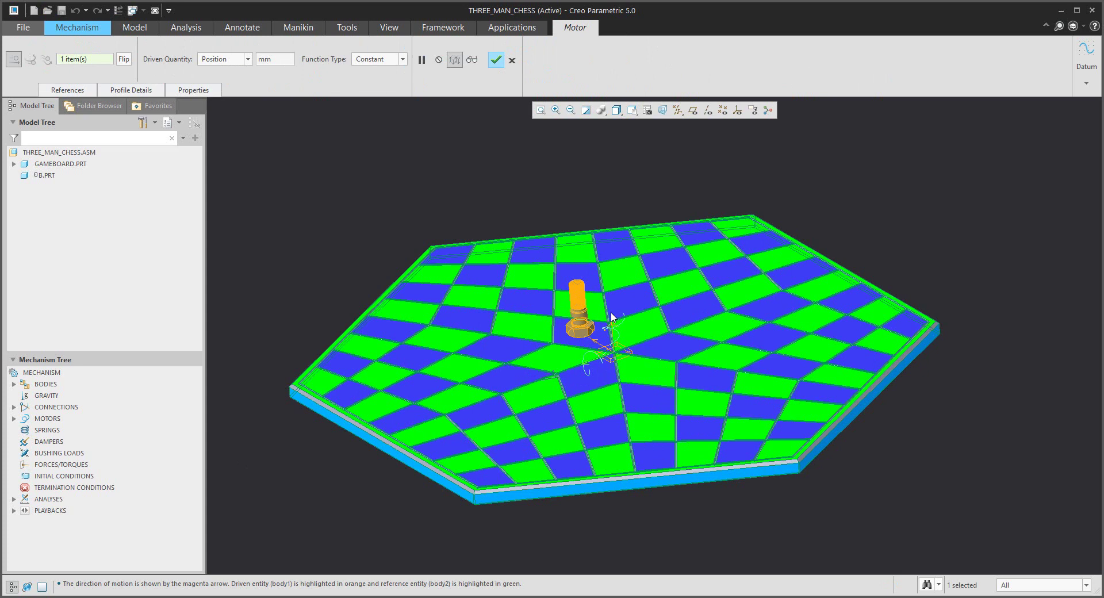
click(233, 63)
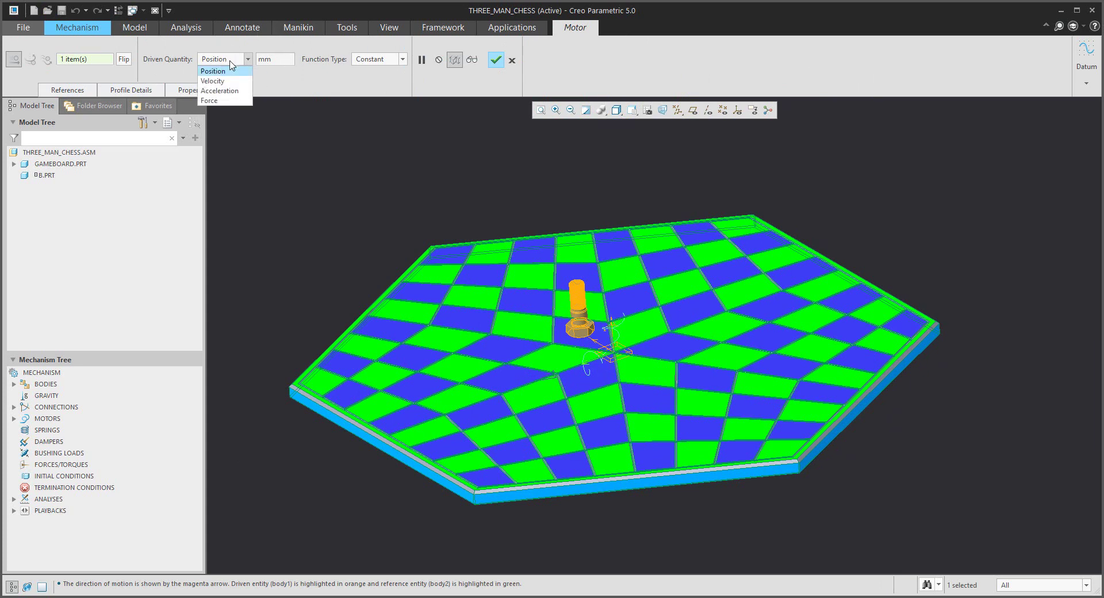
click(223, 82)
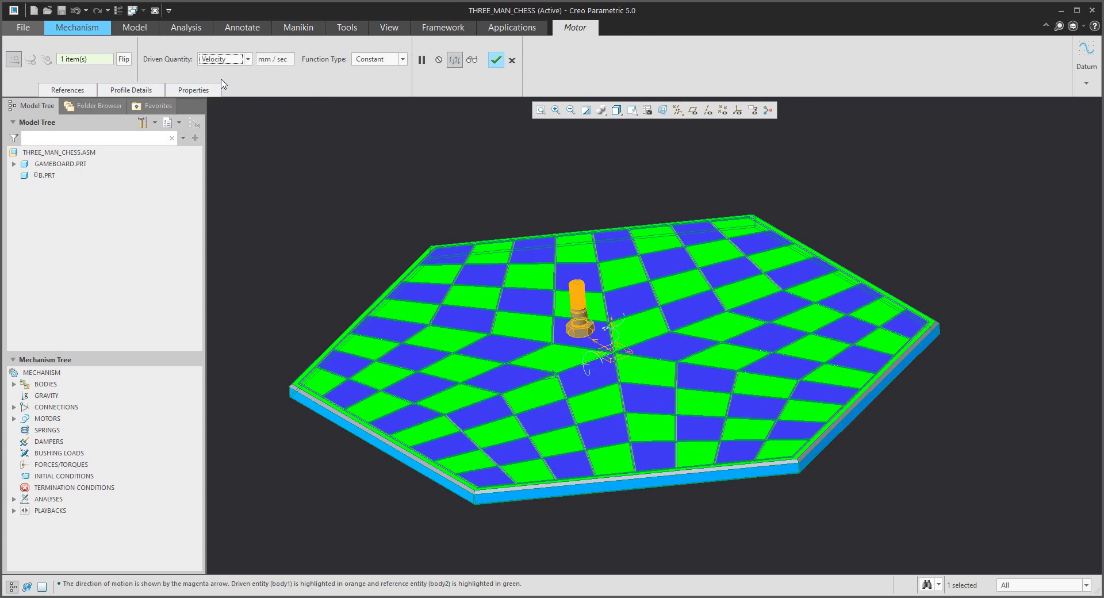
click(122, 91)
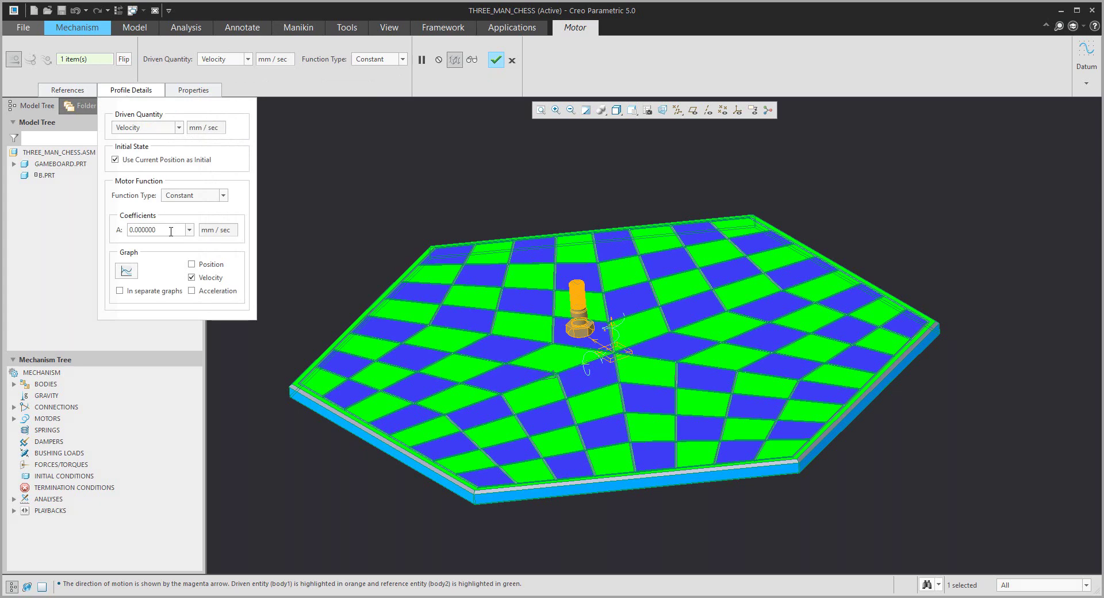
double_click(172, 229)
text(15)
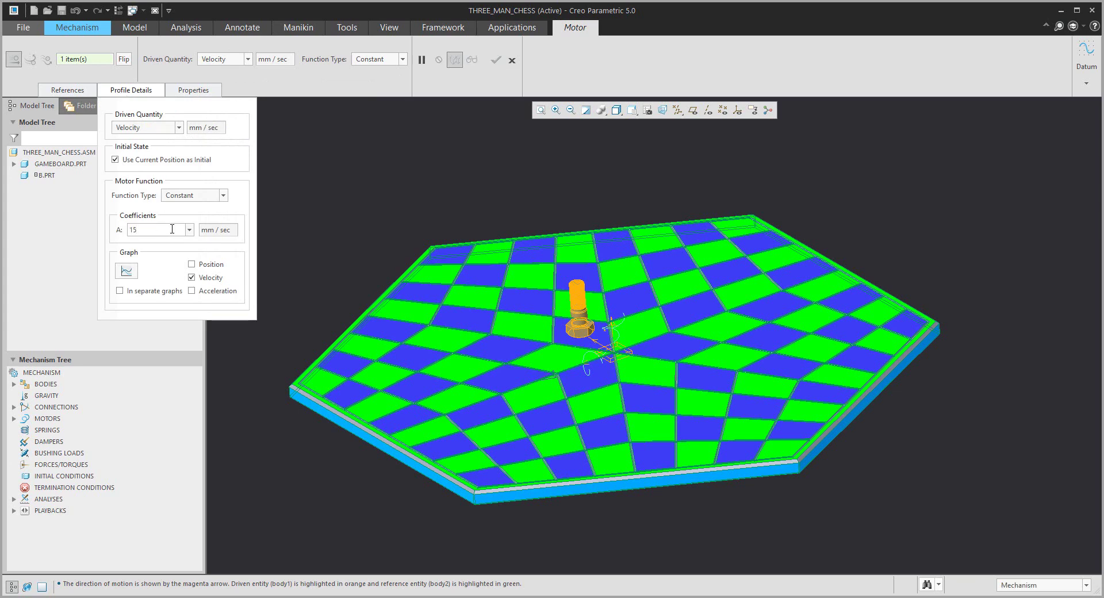
key(Return)
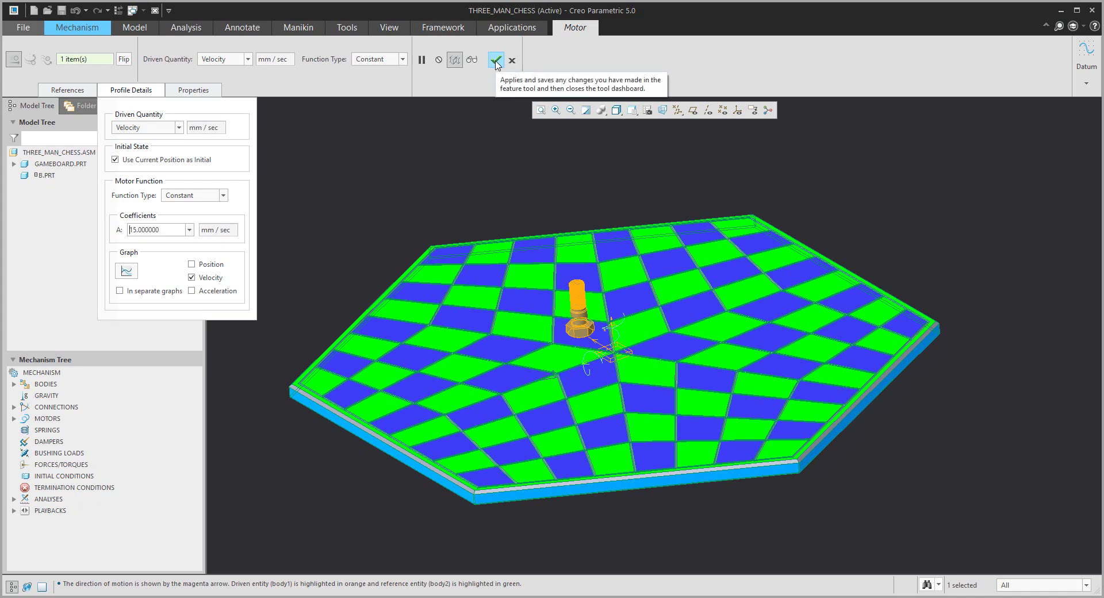
click(496, 61)
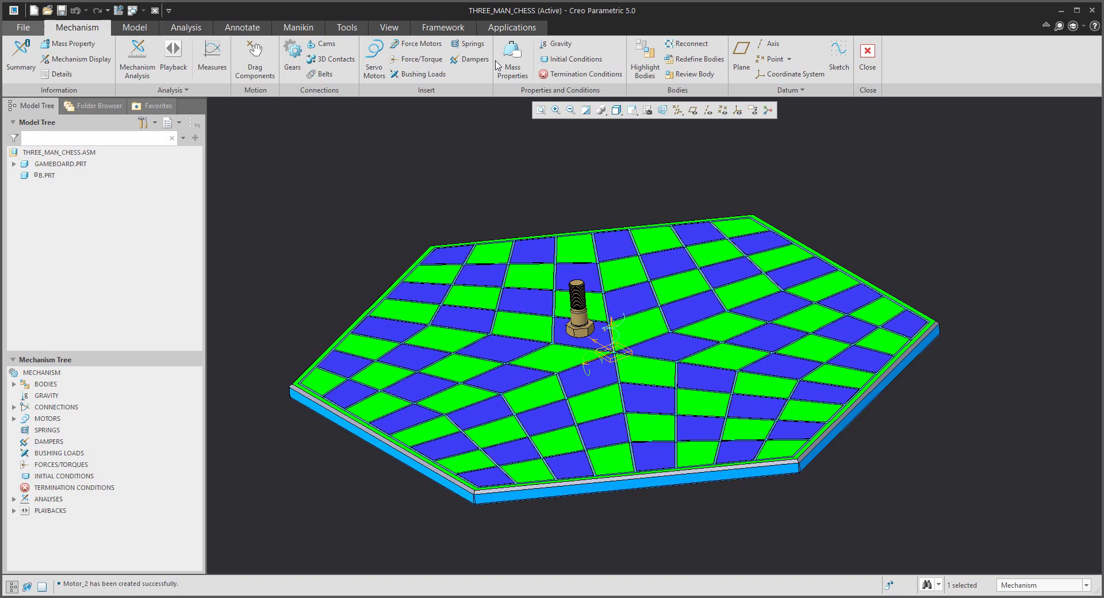
In the mechanism tree's servo motors, rename Motor_1 to ROTATE and Motor_2 to MOVE1.
click(14, 419)
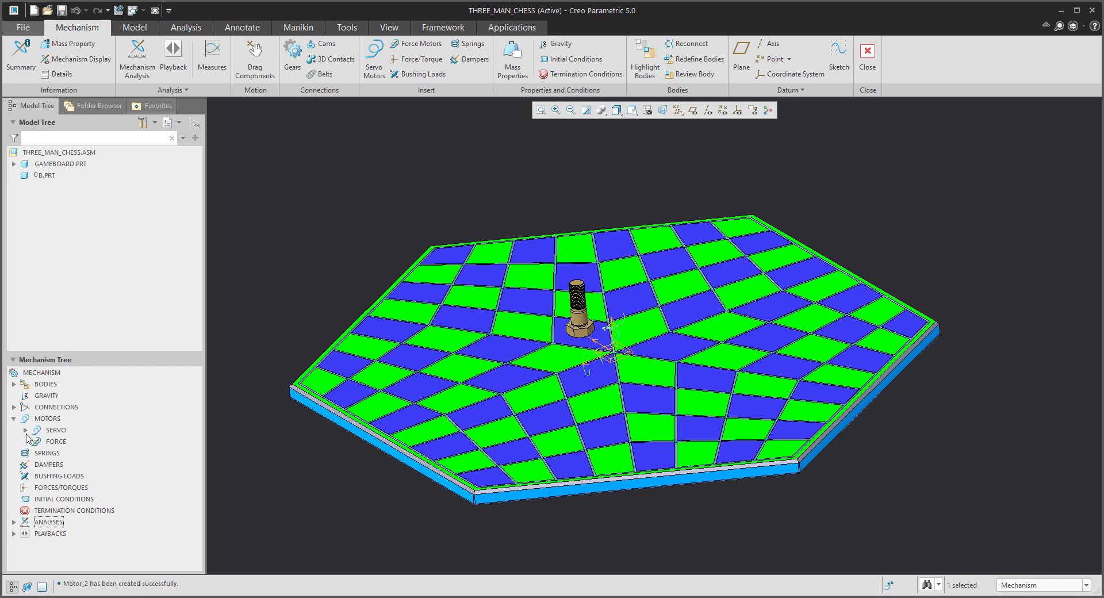
click(26, 432)
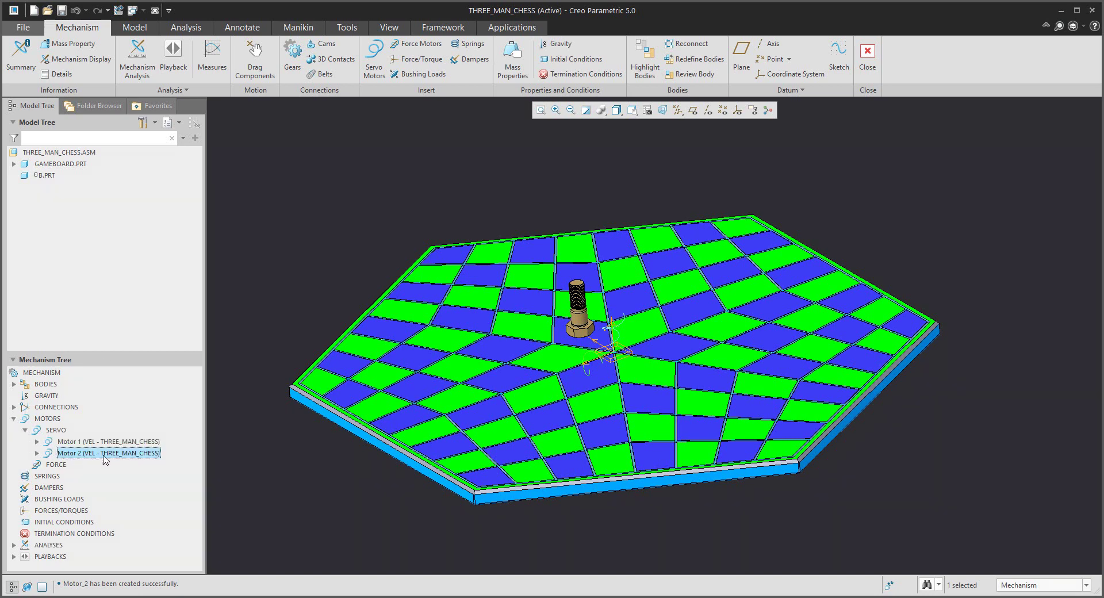
click(86, 443)
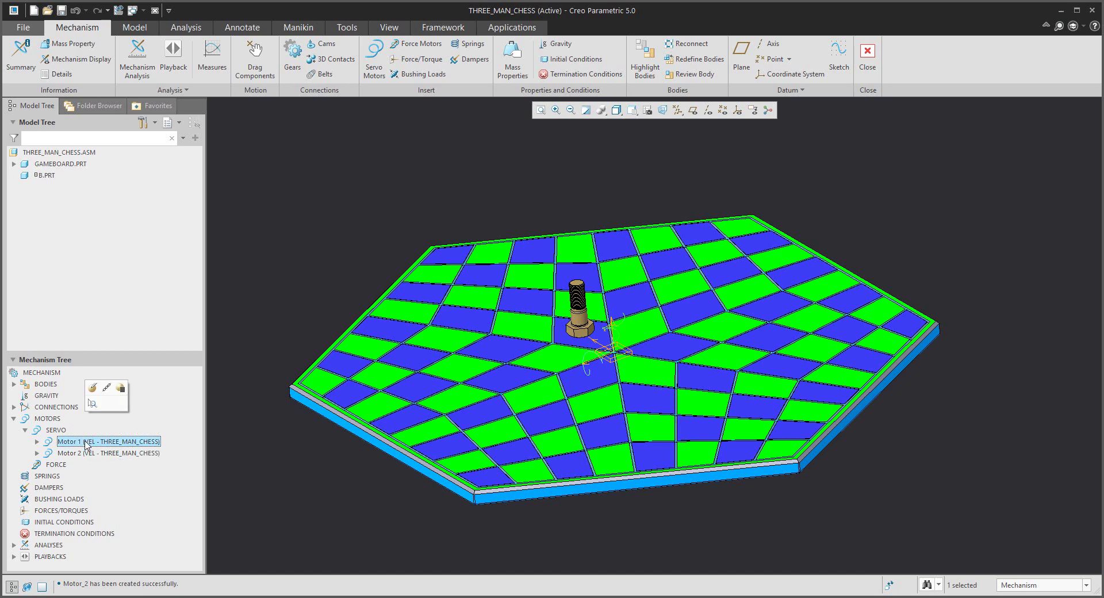
click(87, 442)
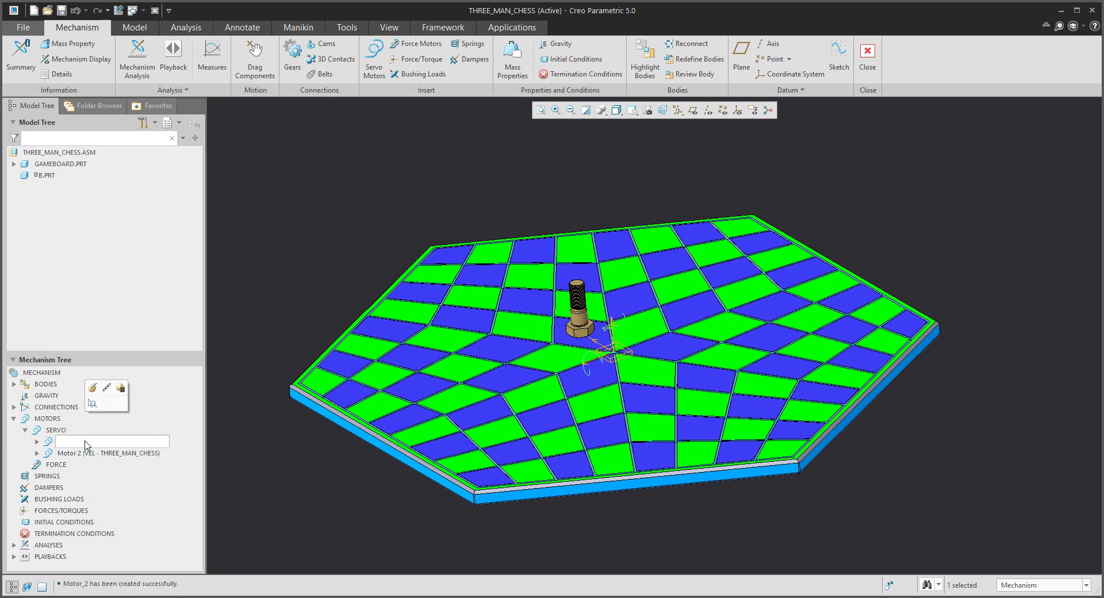
key(Return)
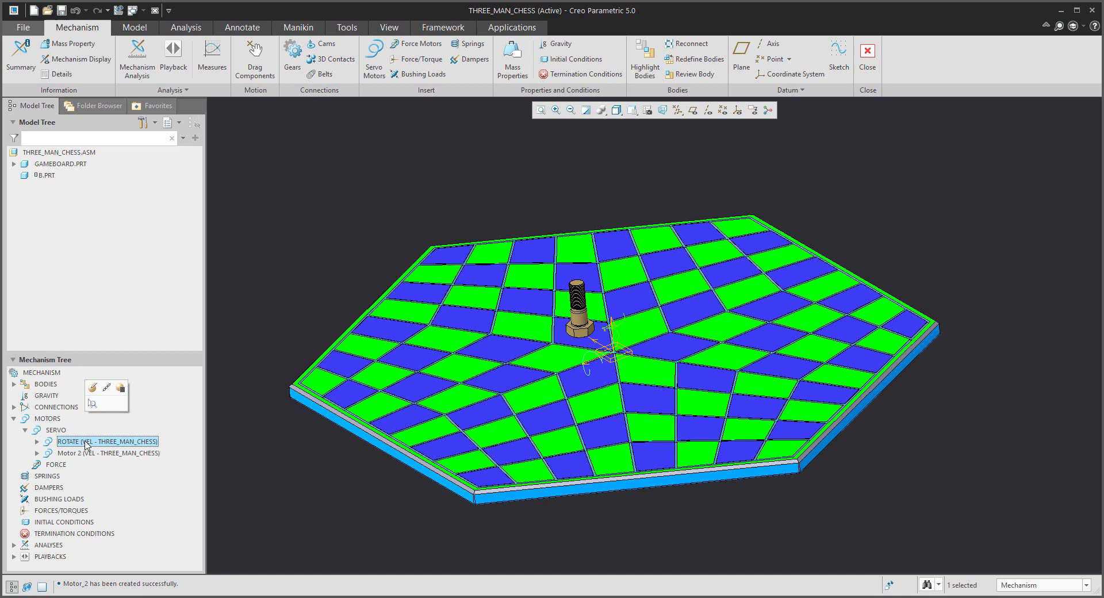
click(87, 454)
click(89, 454)
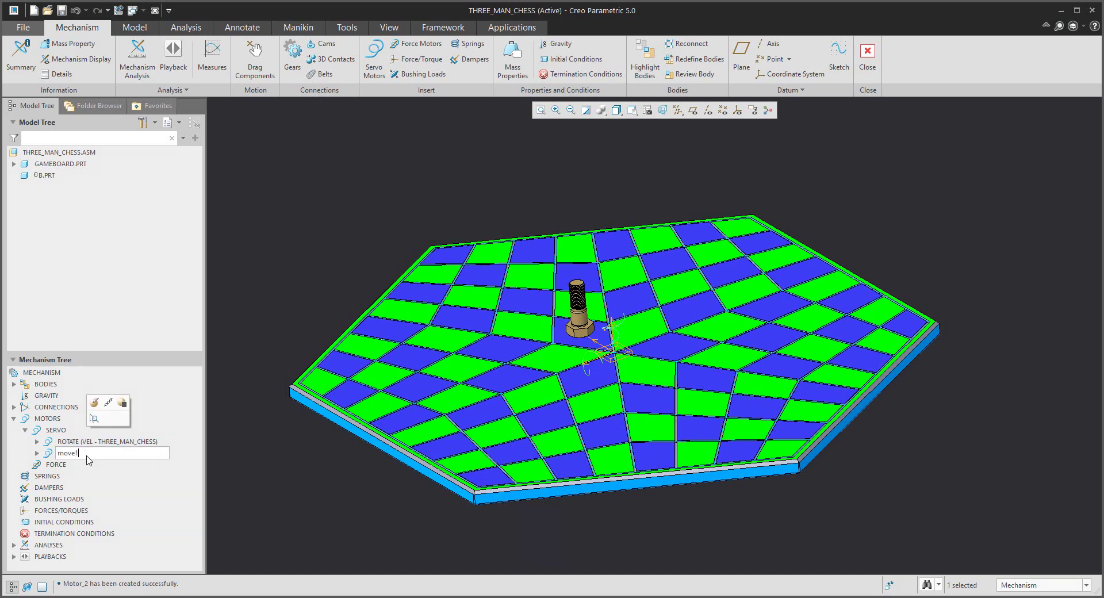
key(Return)
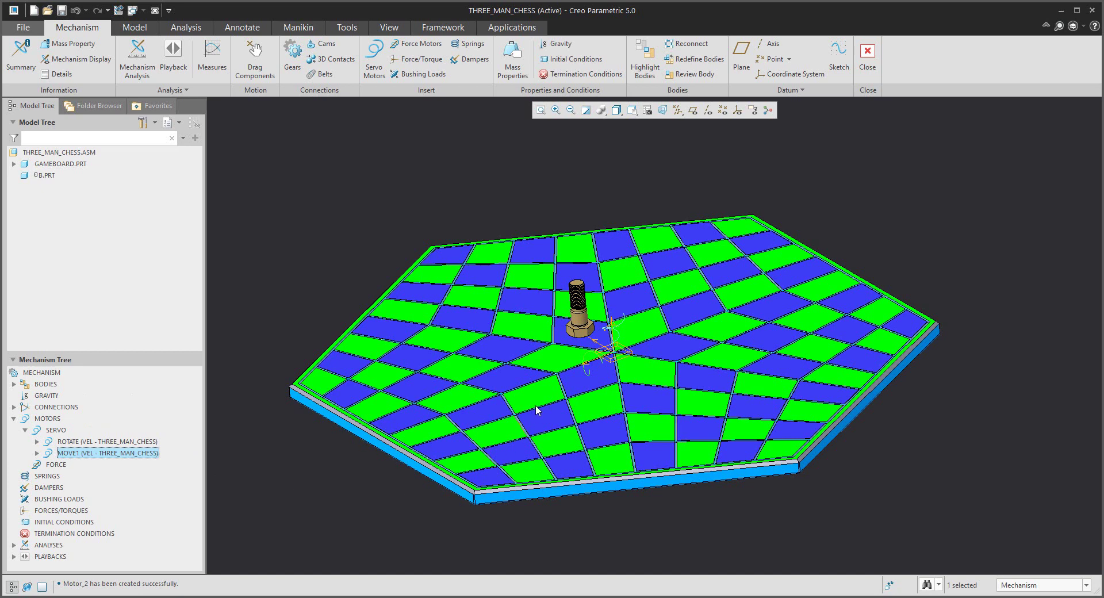
Create a third servo motor on the connection, driven by velocity at a constant 10 mm/sec.
click(596, 346)
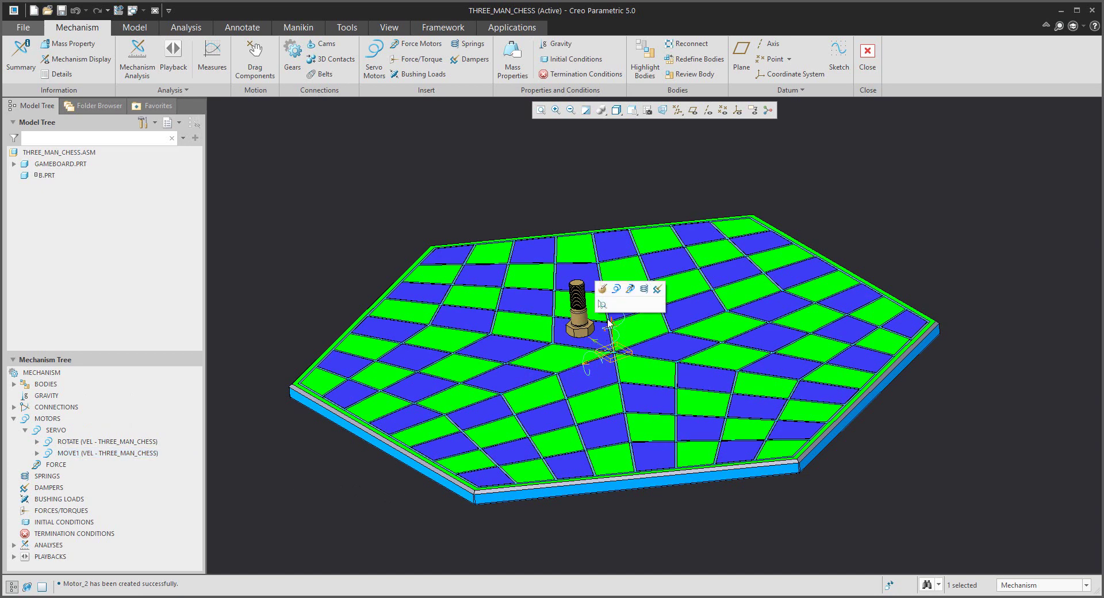
click(614, 289)
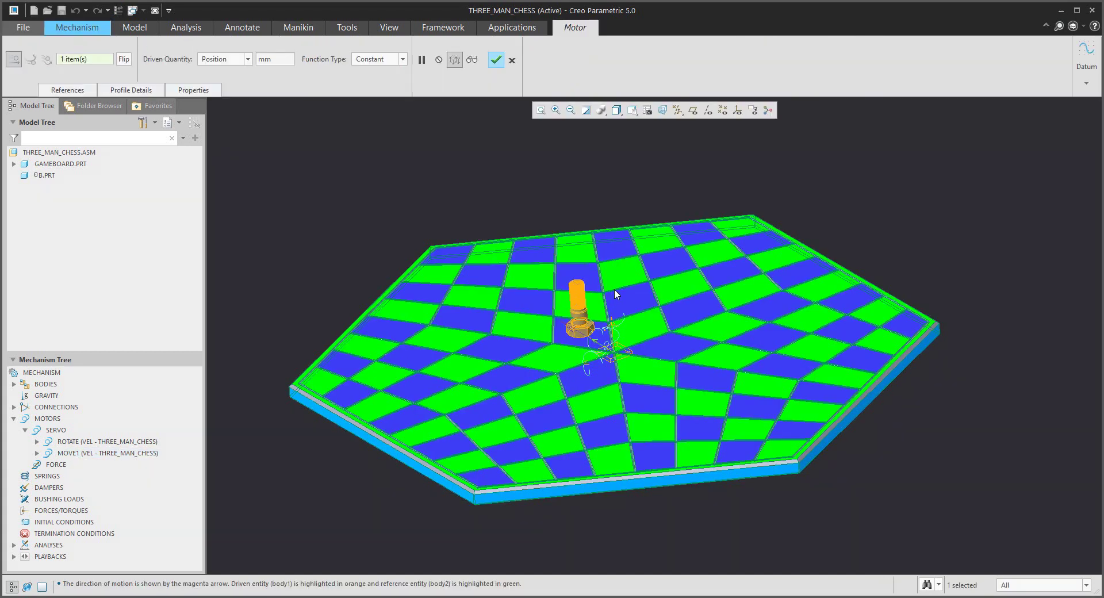
click(229, 59)
click(212, 81)
click(131, 91)
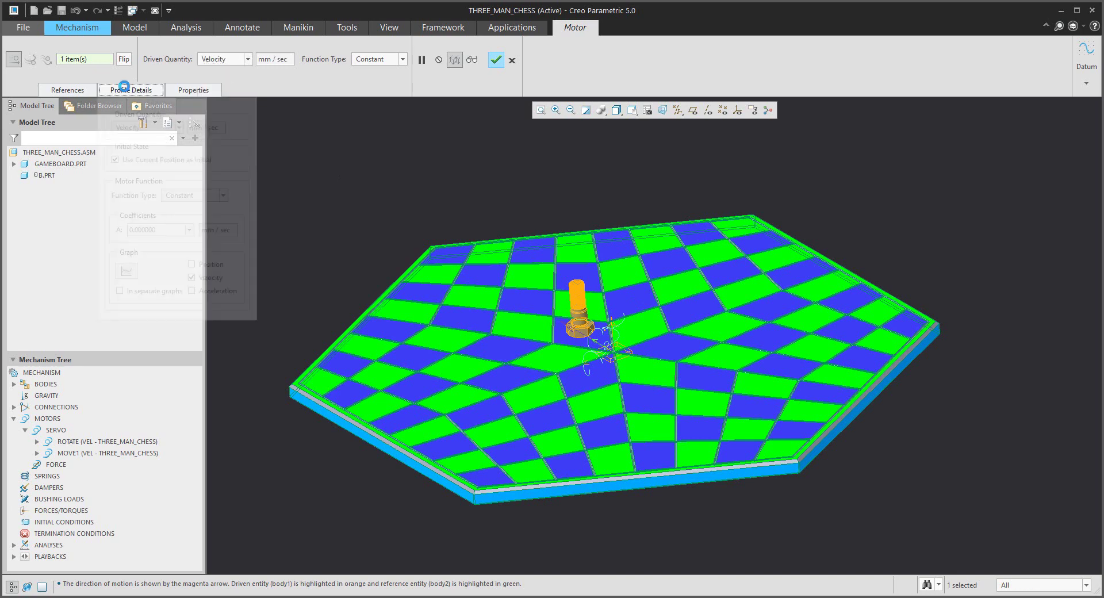
double_click(167, 229)
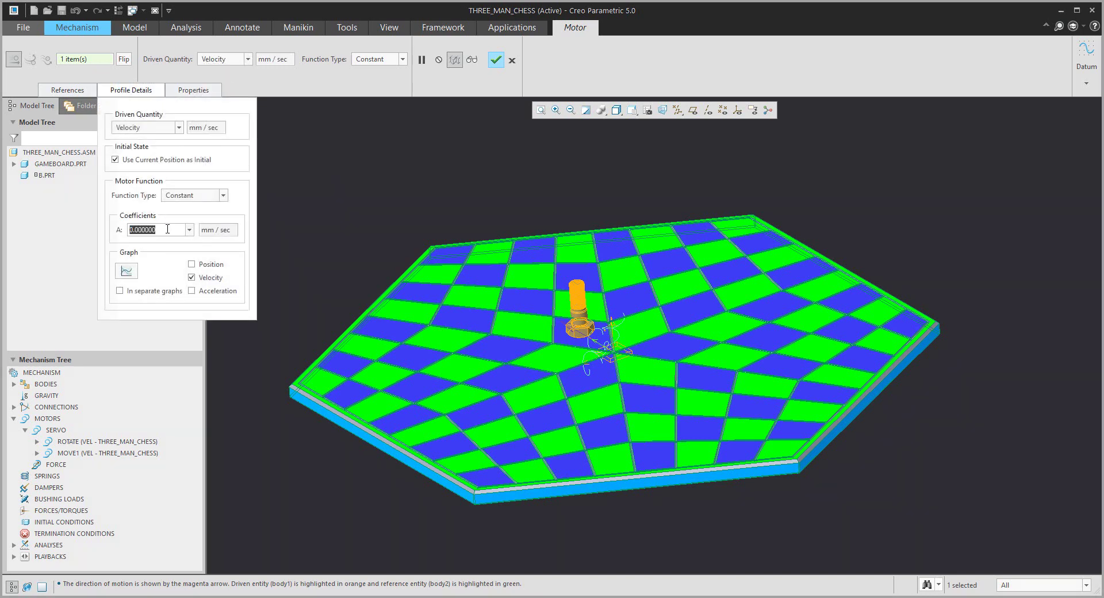
text(10)
key(Return)
click(498, 62)
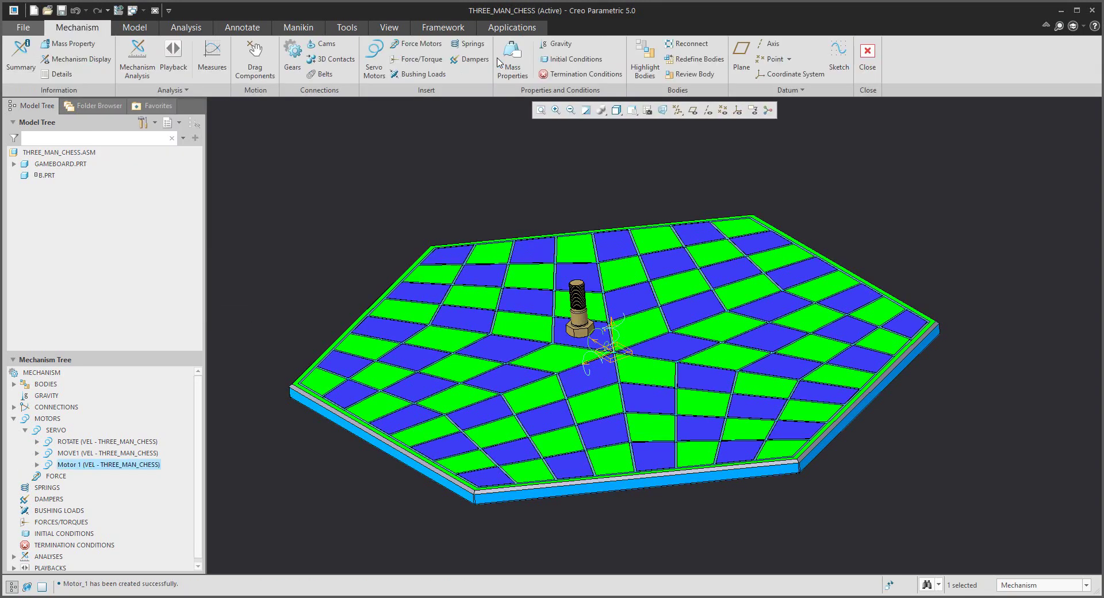
Rename the new servo motor to MOVE2 and clear the selection.
click(79, 466)
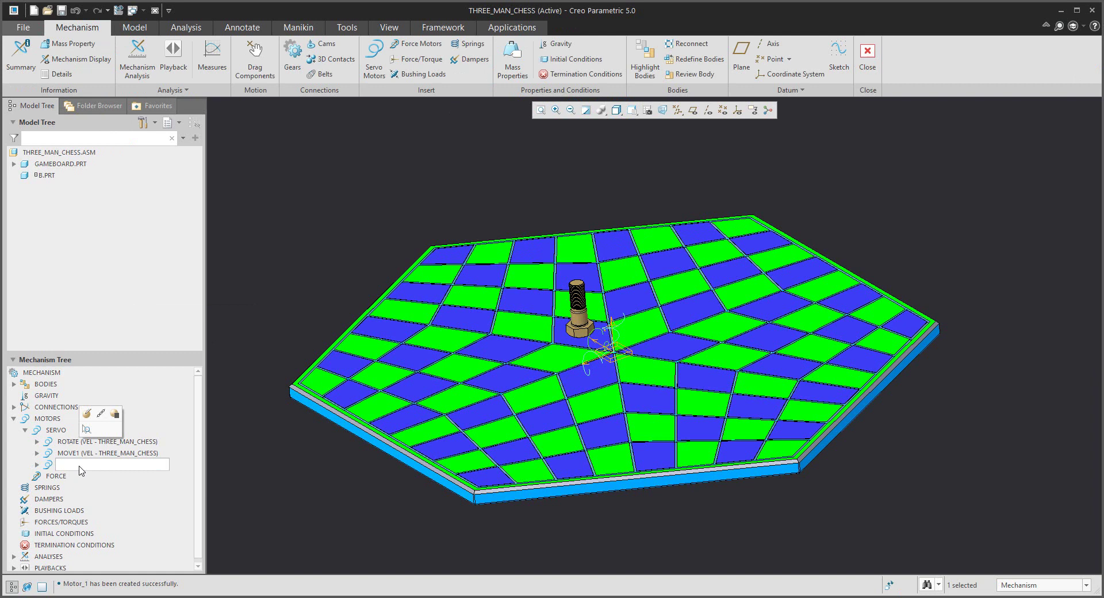
text(move2)
key(Return)
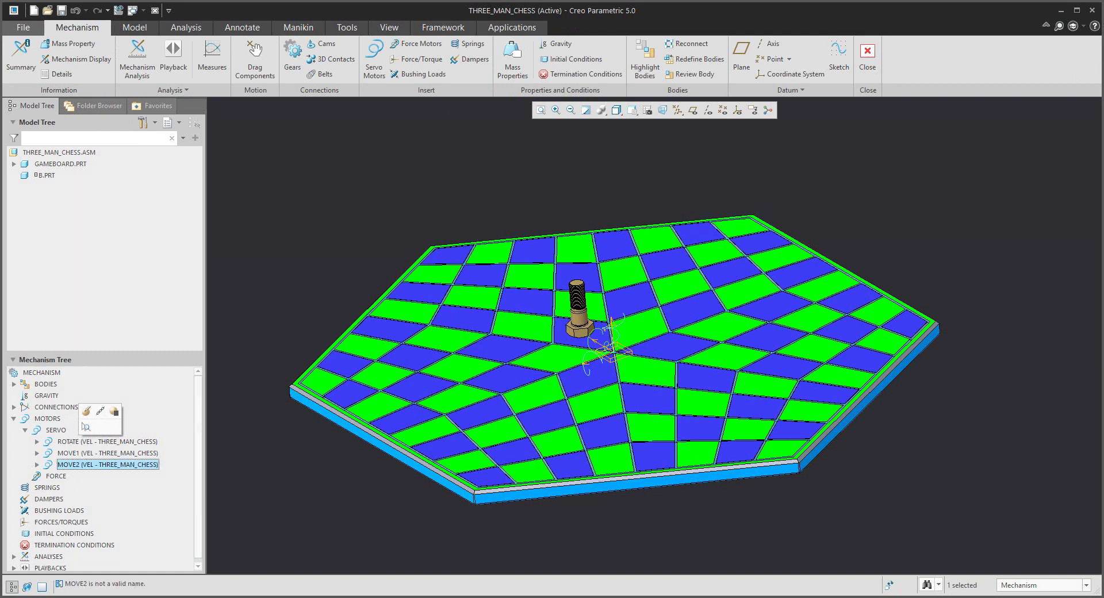
click(239, 303)
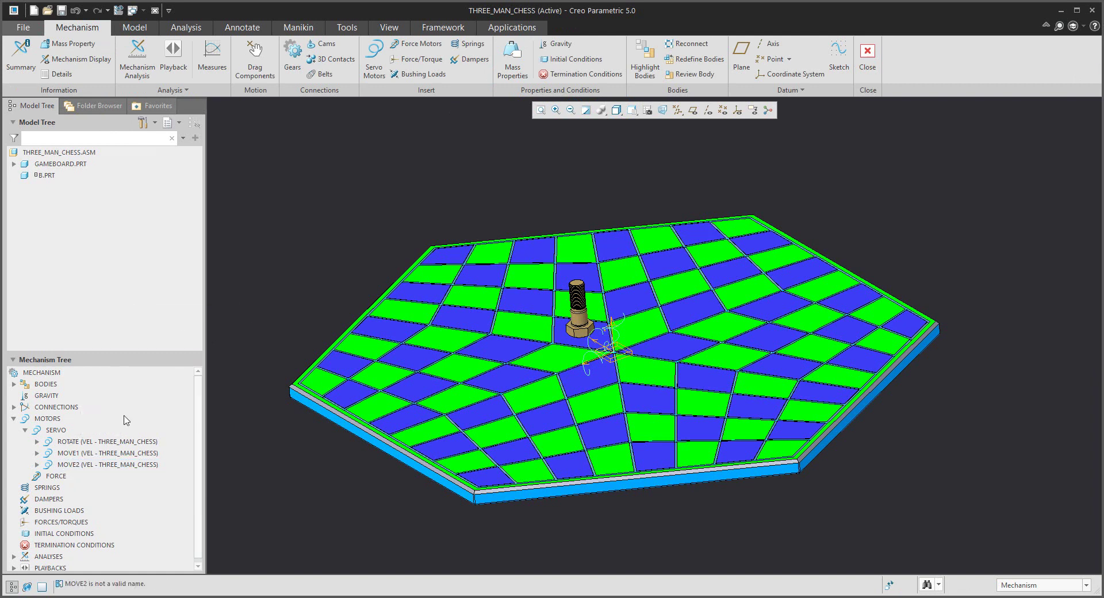
In AnalysisDefinition1's motors, replace ROTATE with MOVE1 and add MOVE2 as a second motor.
click(13, 556)
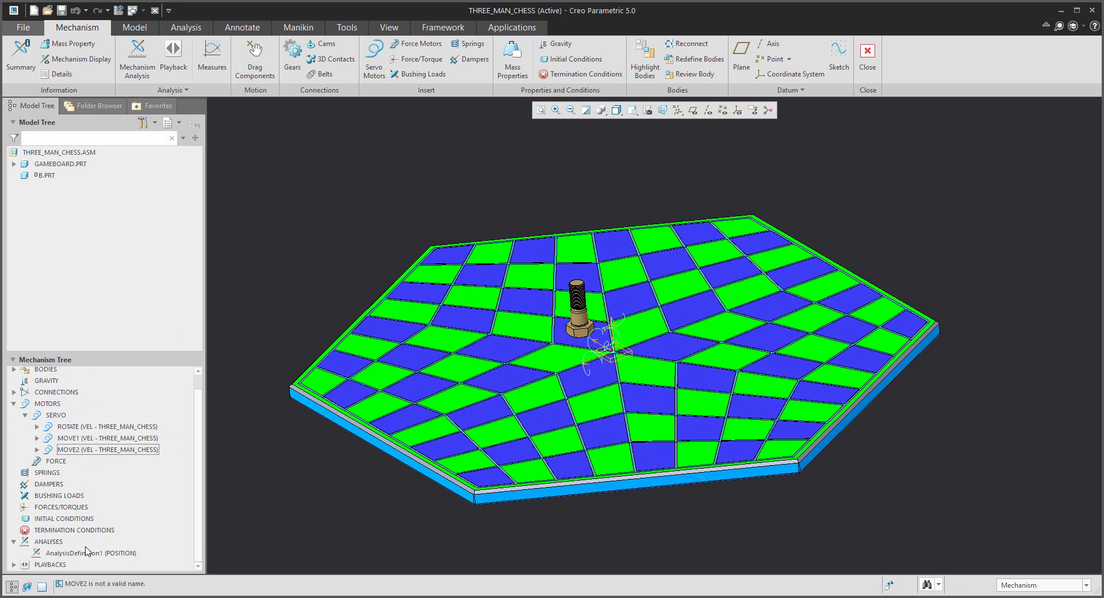
click(86, 553)
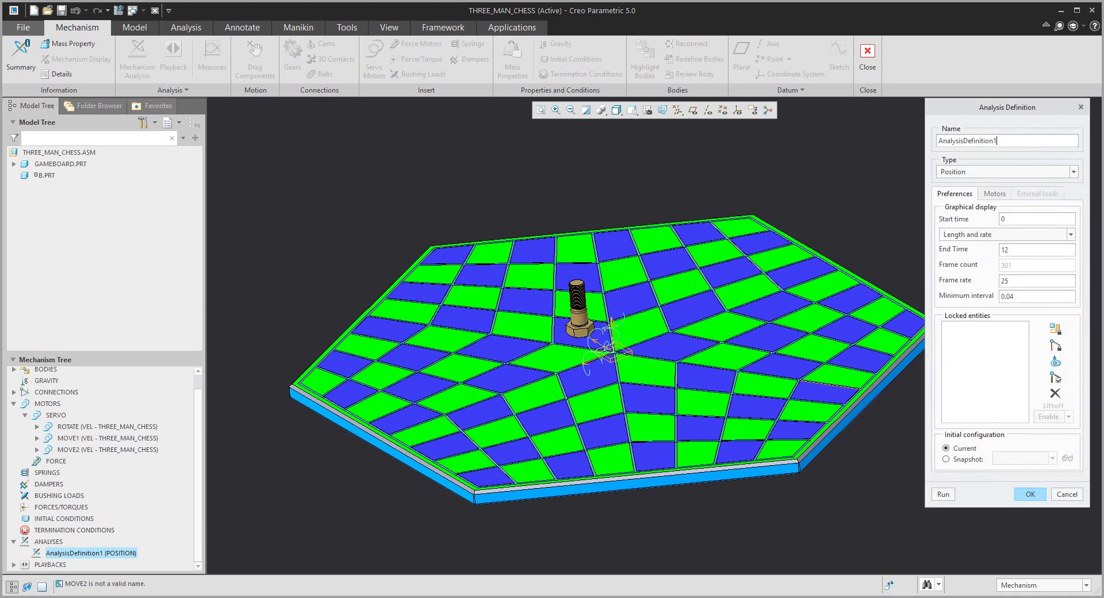
click(995, 194)
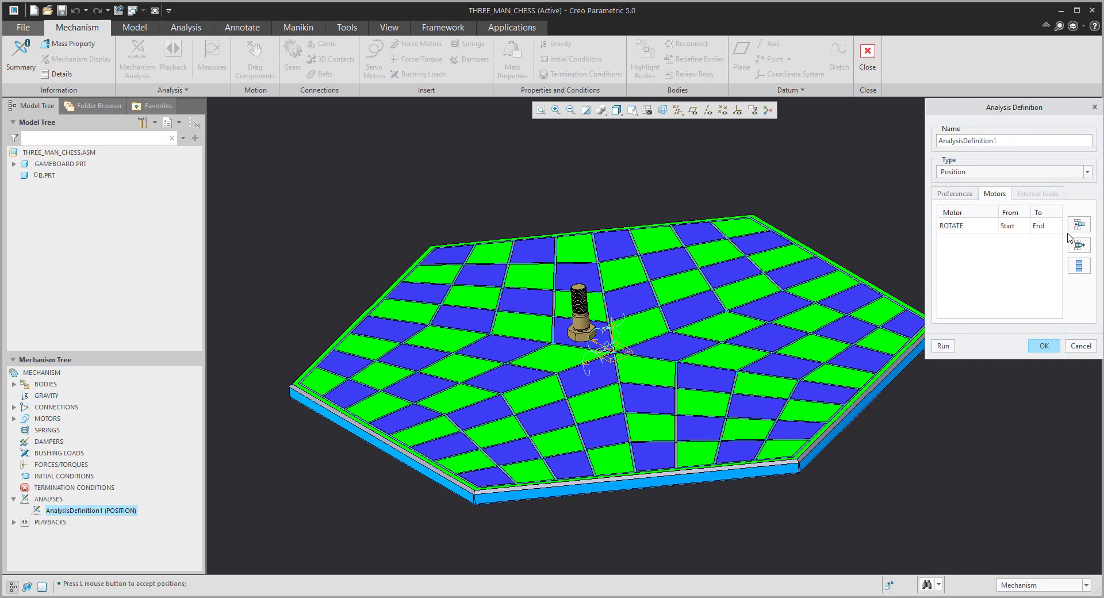
click(971, 227)
click(971, 228)
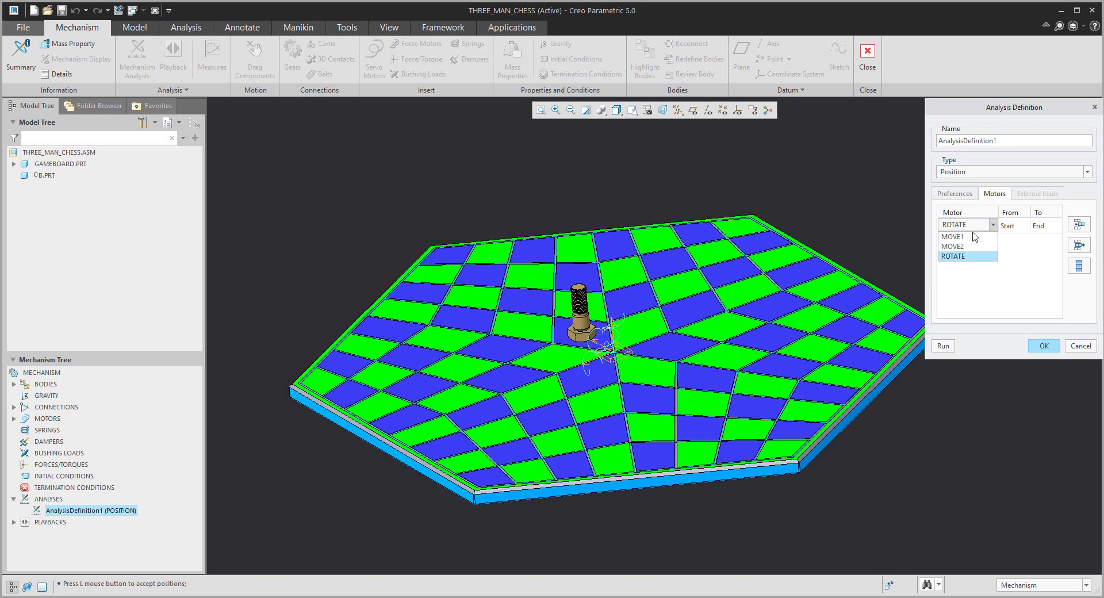
click(968, 242)
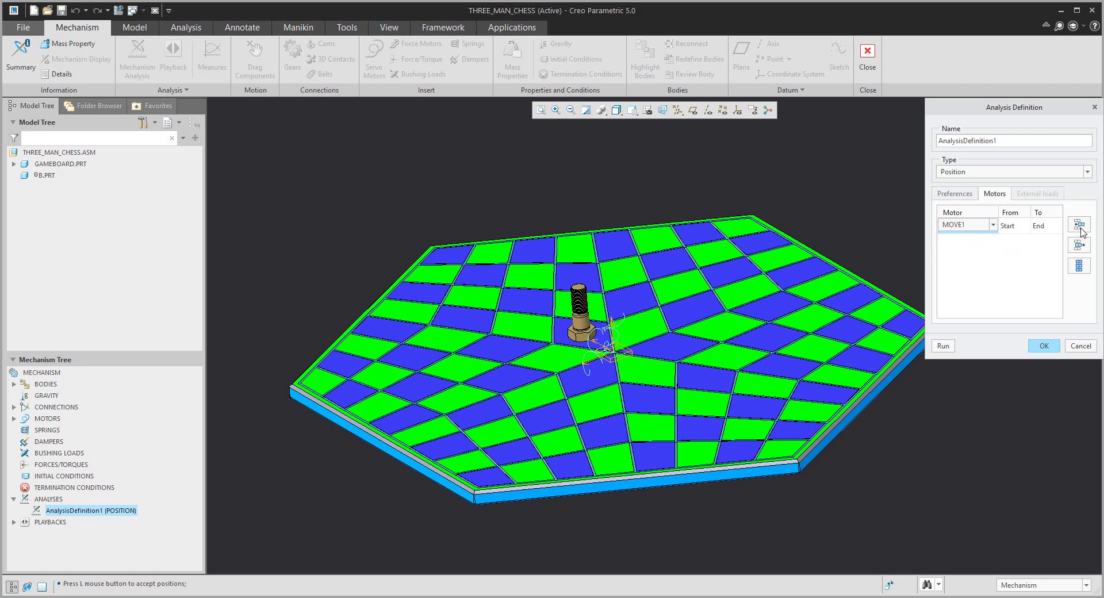
click(1081, 226)
click(989, 246)
click(992, 241)
click(967, 267)
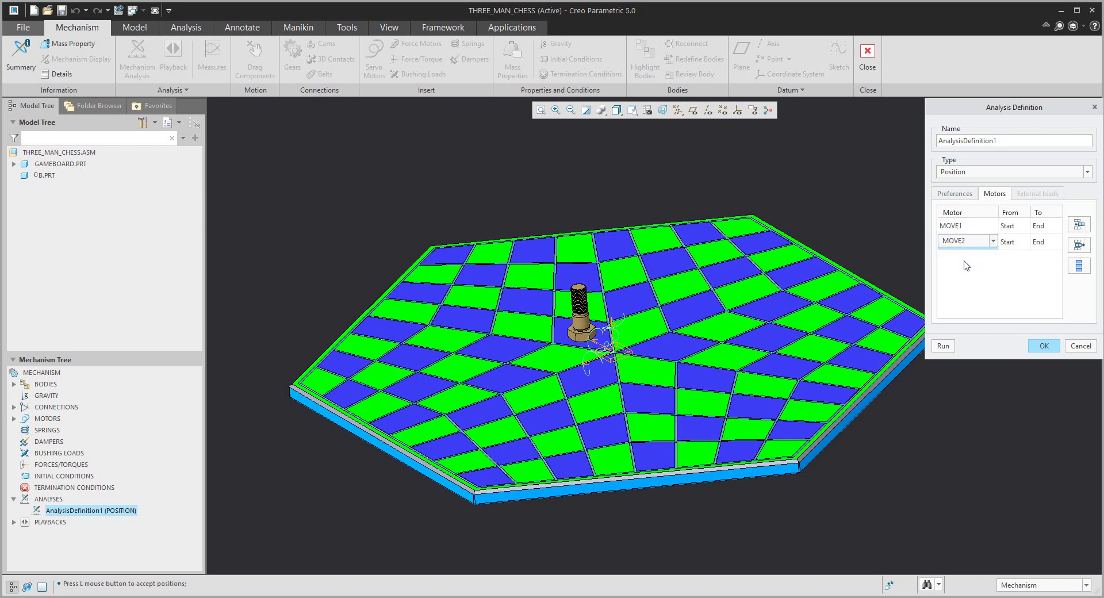
Stop MOVE1 at 5 and start MOVE2 at 6, then rerun the analysis overwriting results and accept.
click(1043, 226)
text(5)
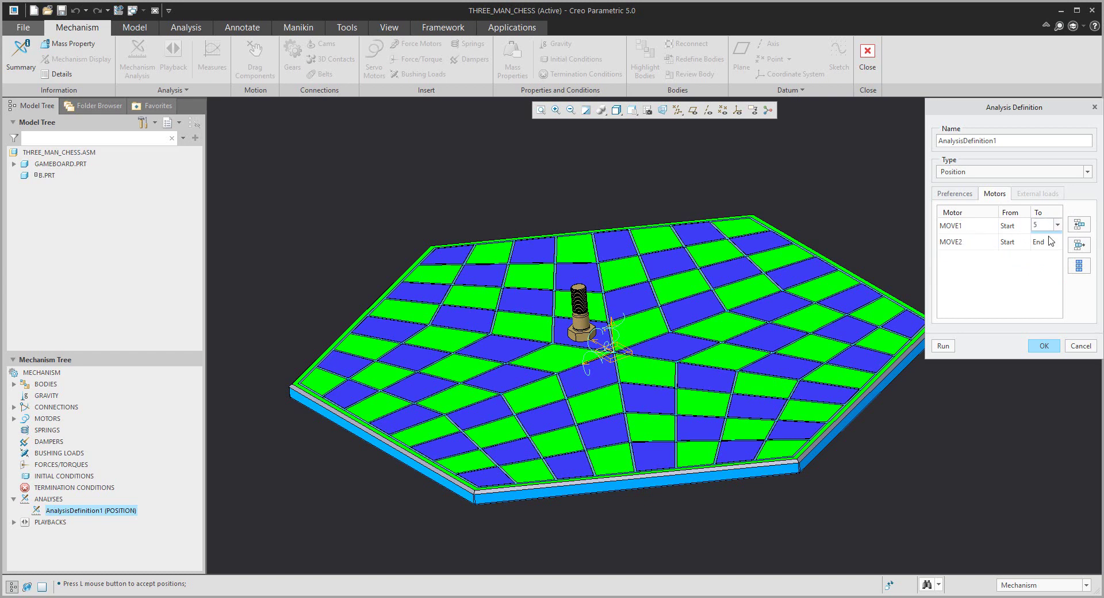
click(1013, 242)
text(6)
click(941, 347)
click(500, 341)
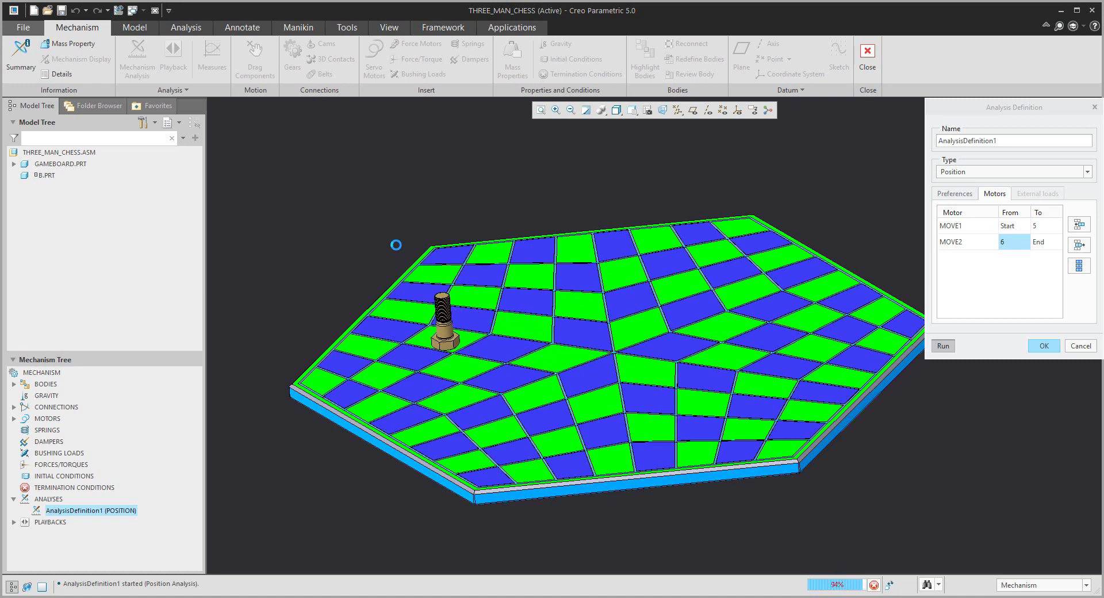
click(1046, 347)
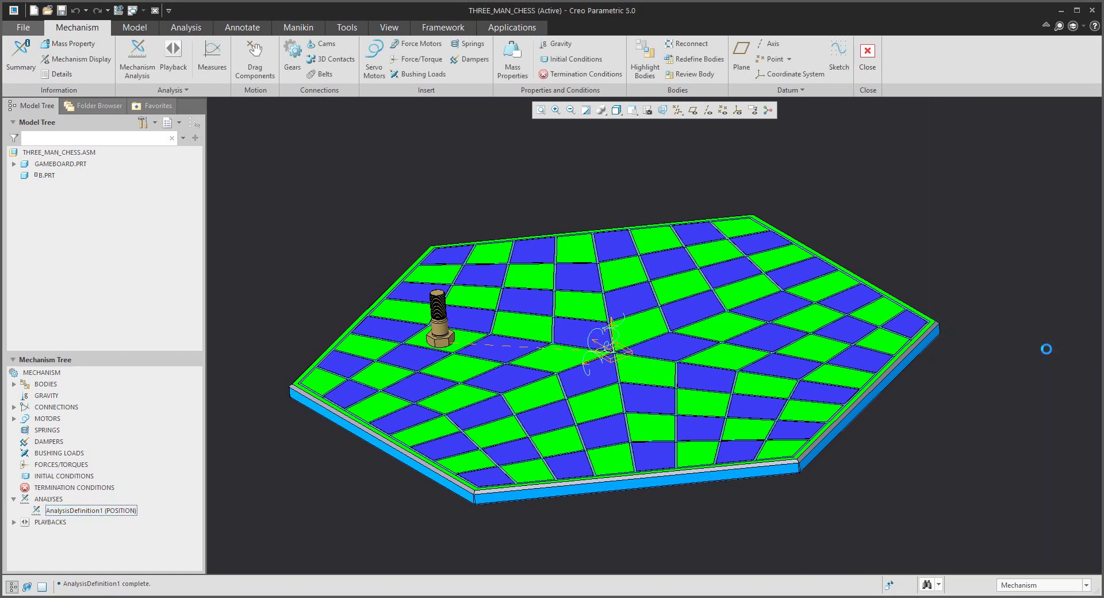